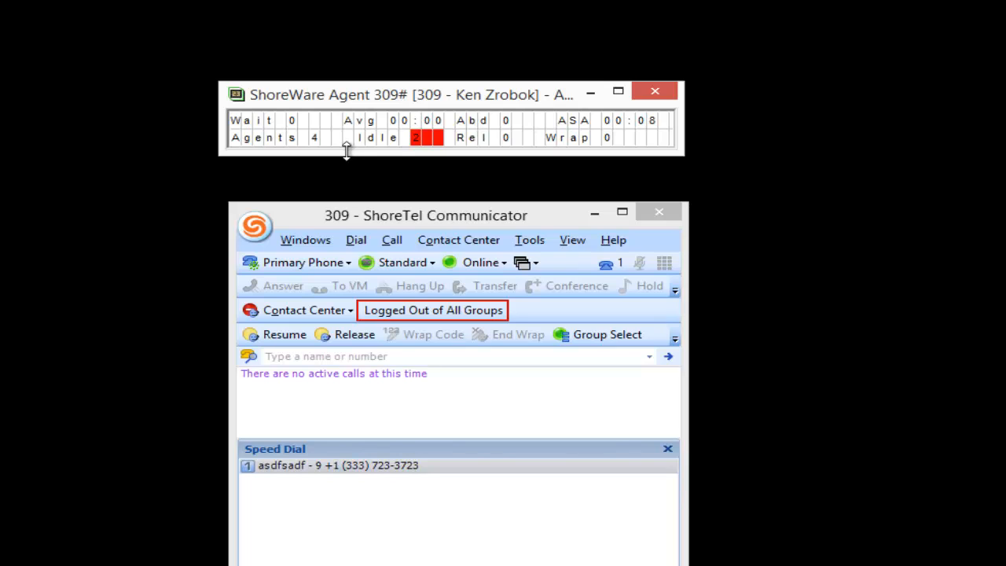
# Close the running agent board, launch Wallboard Director from the contact center agent tools, and open its Wallboard window.
pyautogui.click(657, 95)
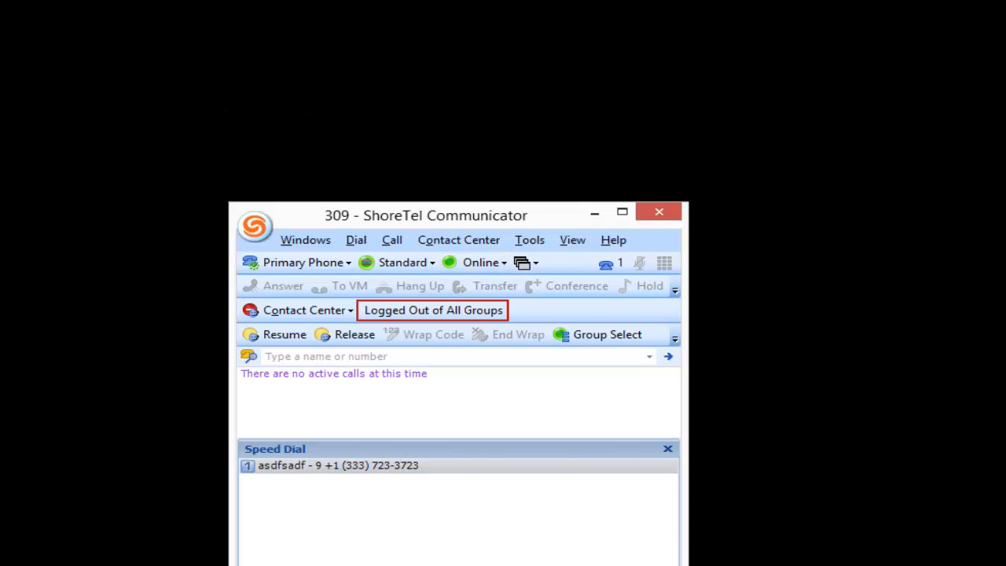
pyautogui.click(584, 559)
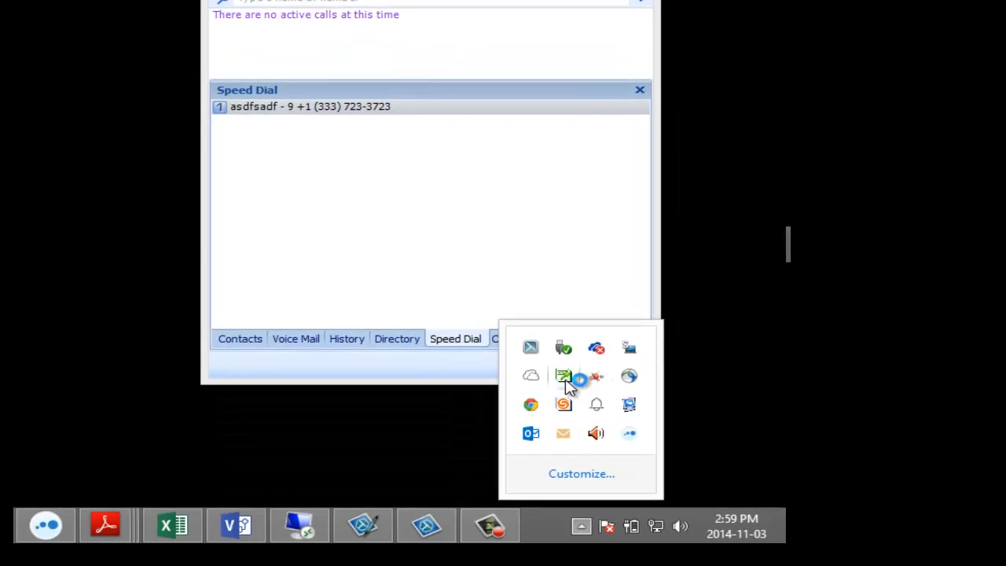
pyautogui.rightClick(564, 378)
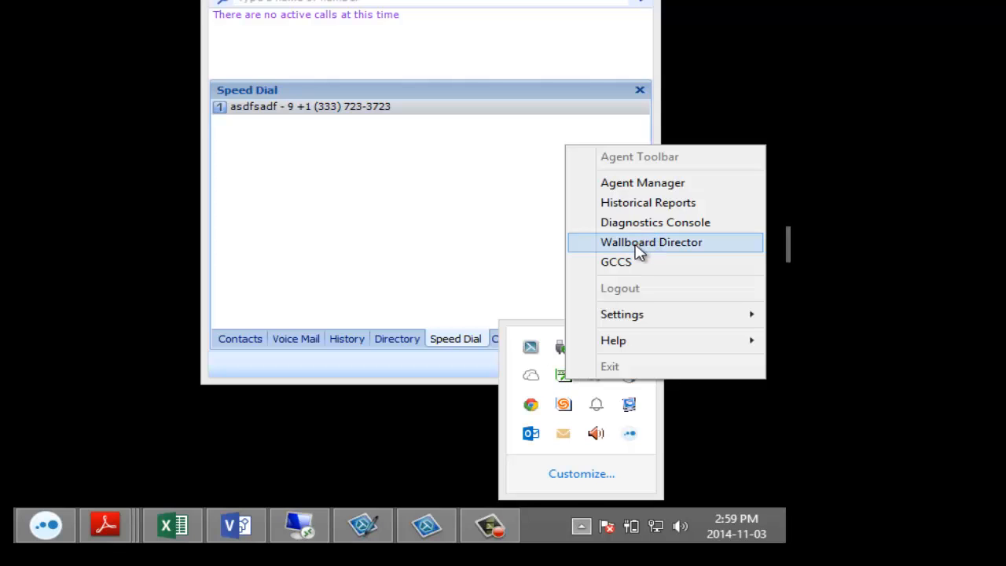
pyautogui.click(641, 245)
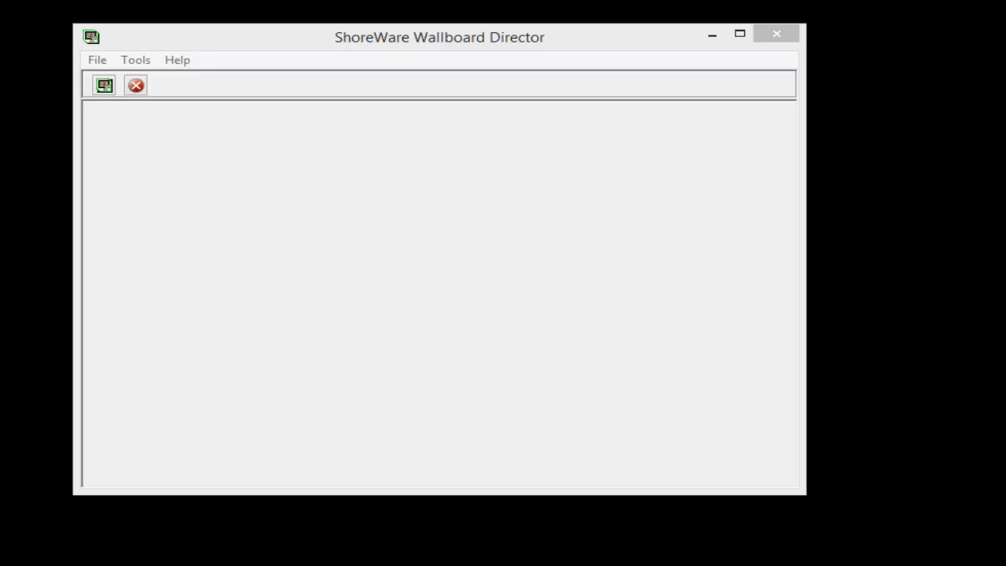
pyautogui.click(104, 86)
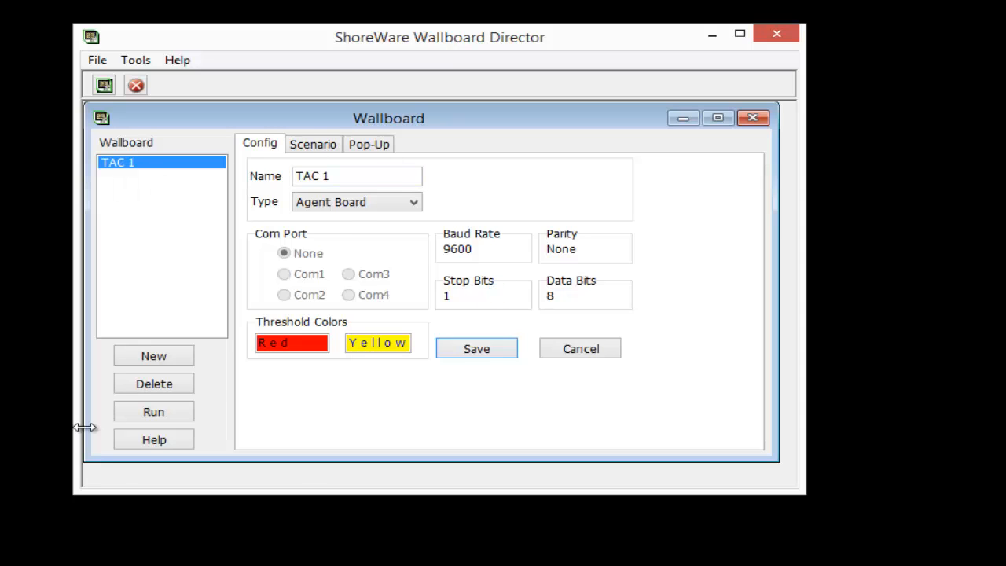
# Create and save a new wallboard of type Agent Board named "New Agent Board".
pyautogui.click(167, 359)
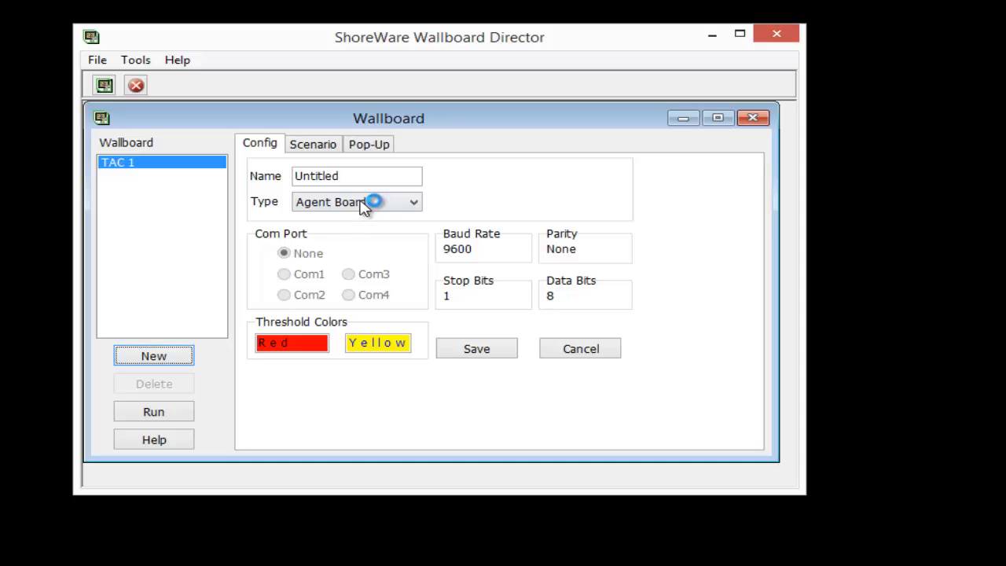
pyautogui.click(369, 176)
pyautogui.click(109, 167)
pyautogui.write('New')
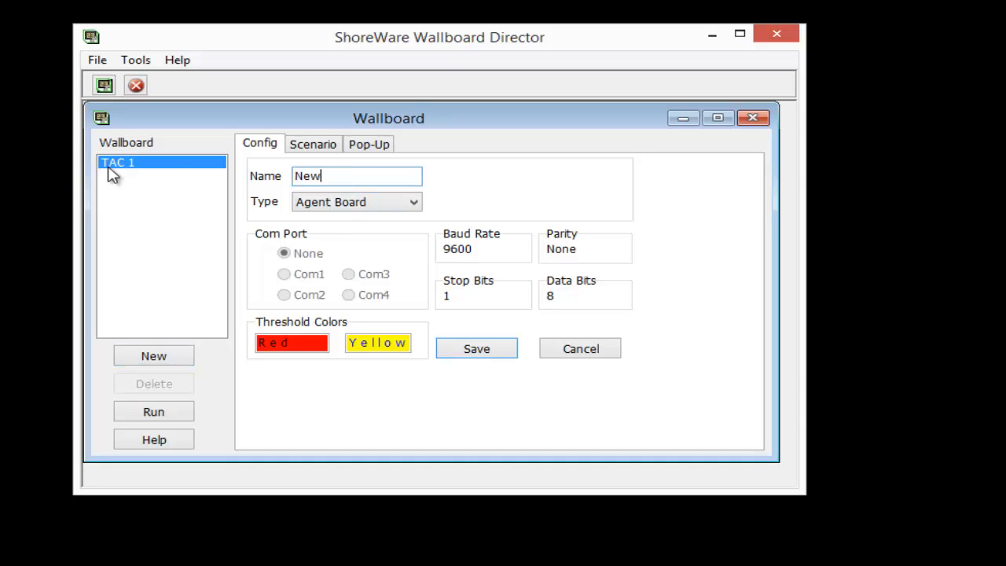
pyautogui.write(' Agent Board')
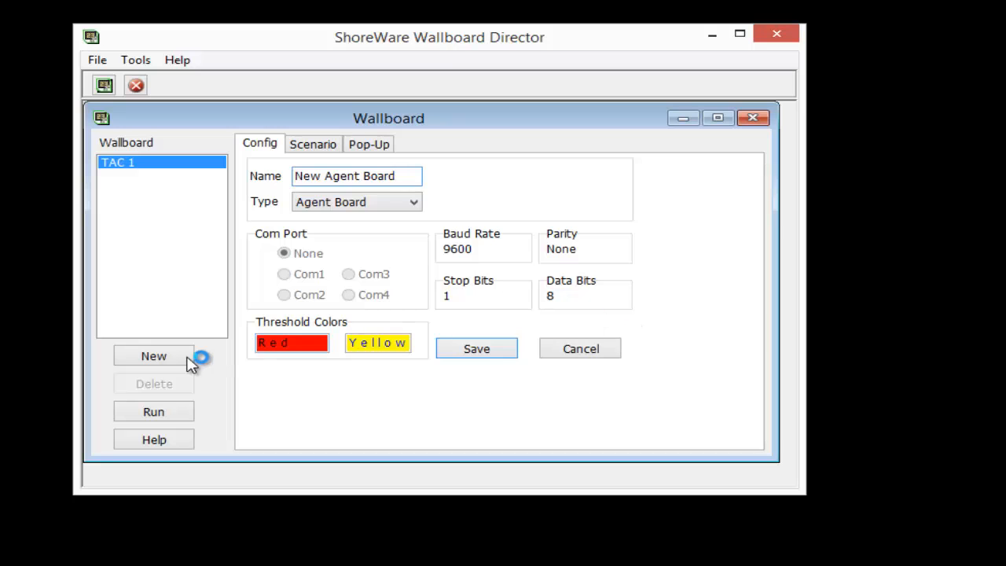
pyautogui.click(479, 355)
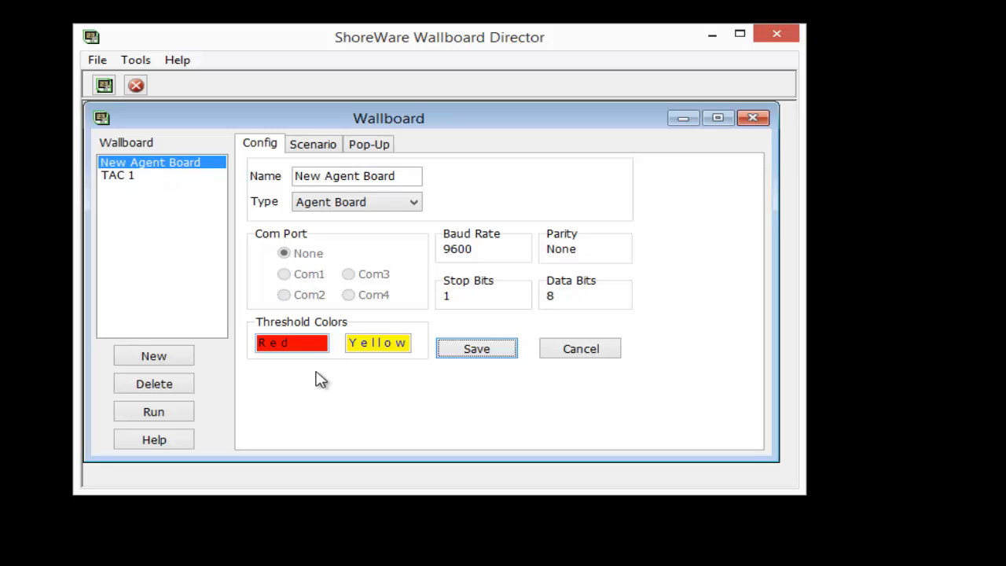
# Open the Messages Editor from the New Agent Board's scenario settings and move its window higher.
pyautogui.click(322, 147)
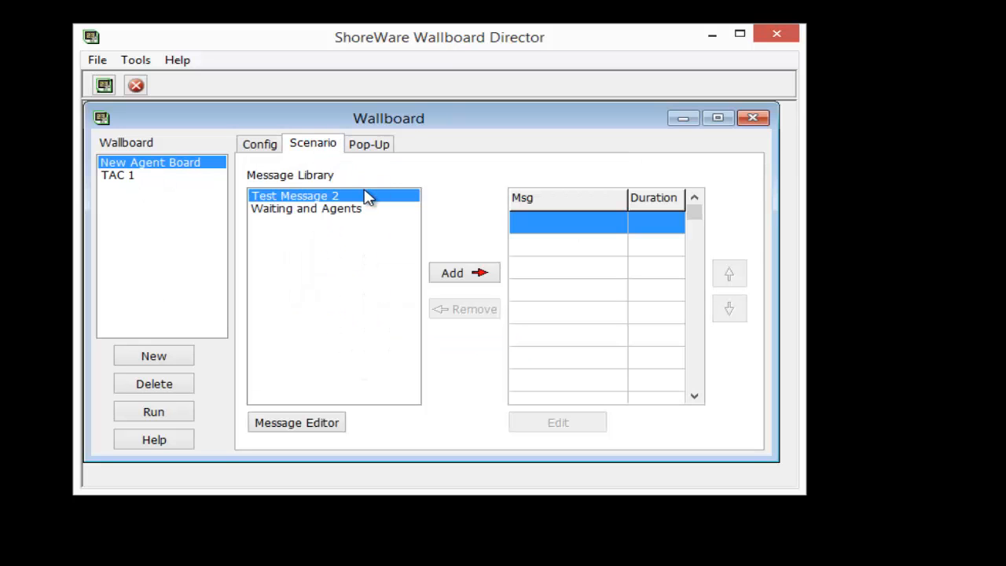
pyautogui.click(368, 196)
pyautogui.click(368, 196)
pyautogui.click(368, 197)
pyautogui.click(296, 423)
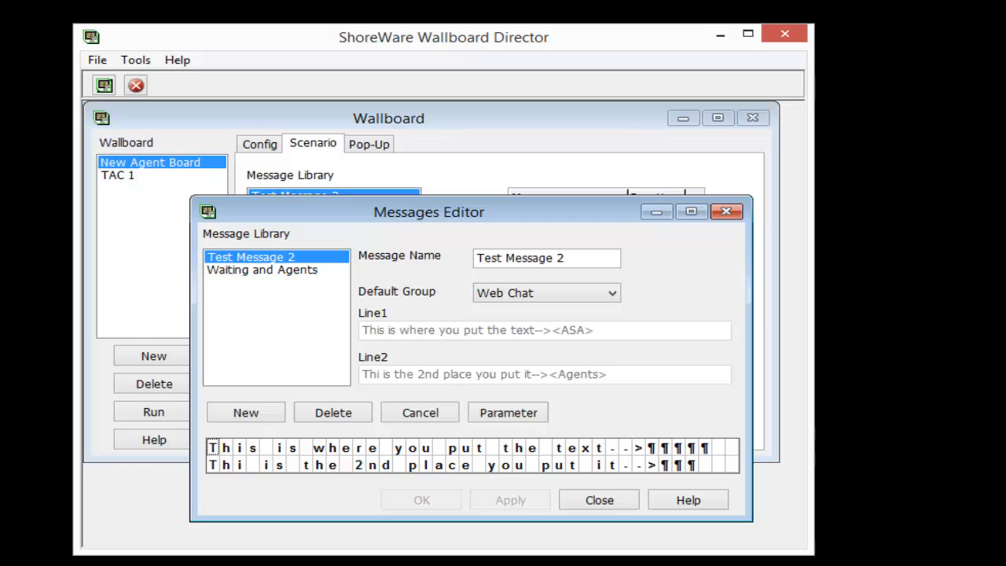
pyautogui.moveTo(429, 212); pyautogui.dragTo(434, 133)
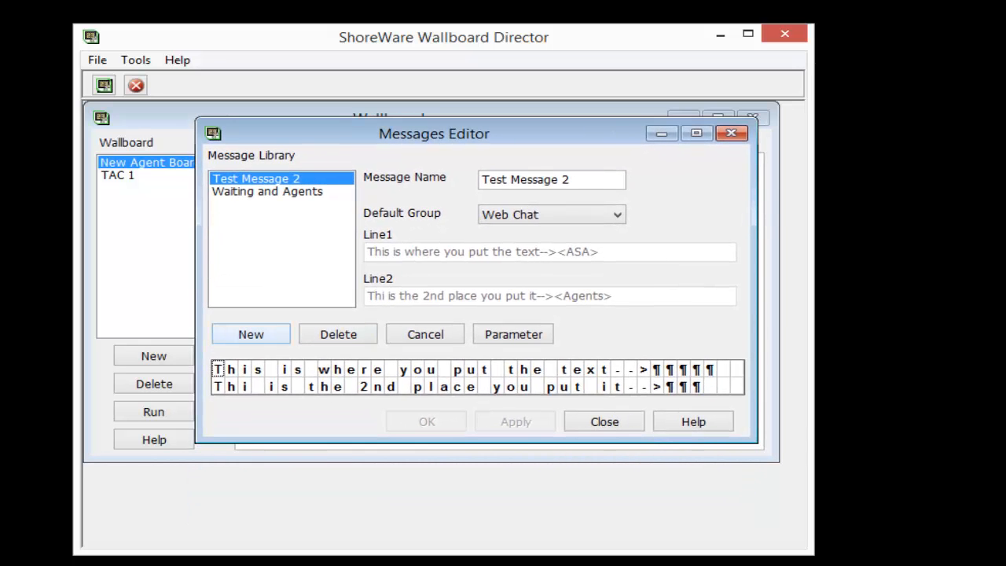
# Create a new message named "Test Message 3" in the message library.
pyautogui.click(251, 334)
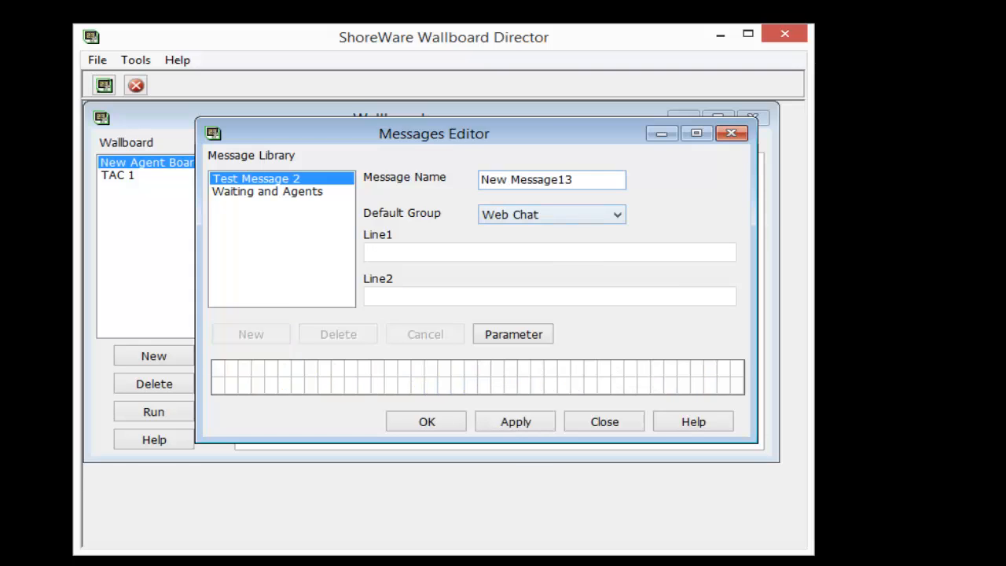
pyautogui.moveTo(576, 180); pyautogui.dragTo(480, 180)
pyautogui.write('T')
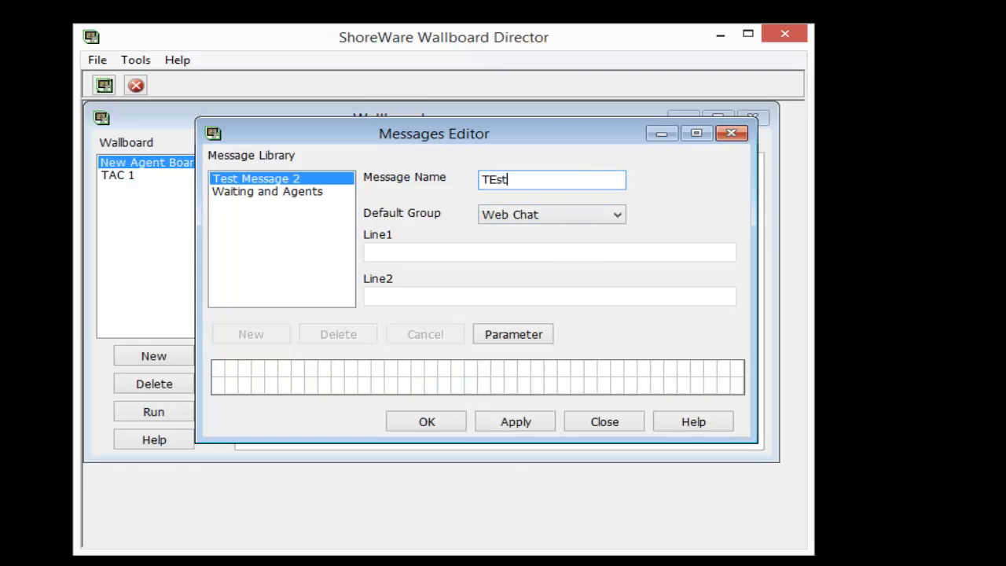
pyautogui.write('est MEss')
pyautogui.press('BackSpace')
pyautogui.press('BackSpace')
pyautogui.write('essage')
pyautogui.press('Tab')
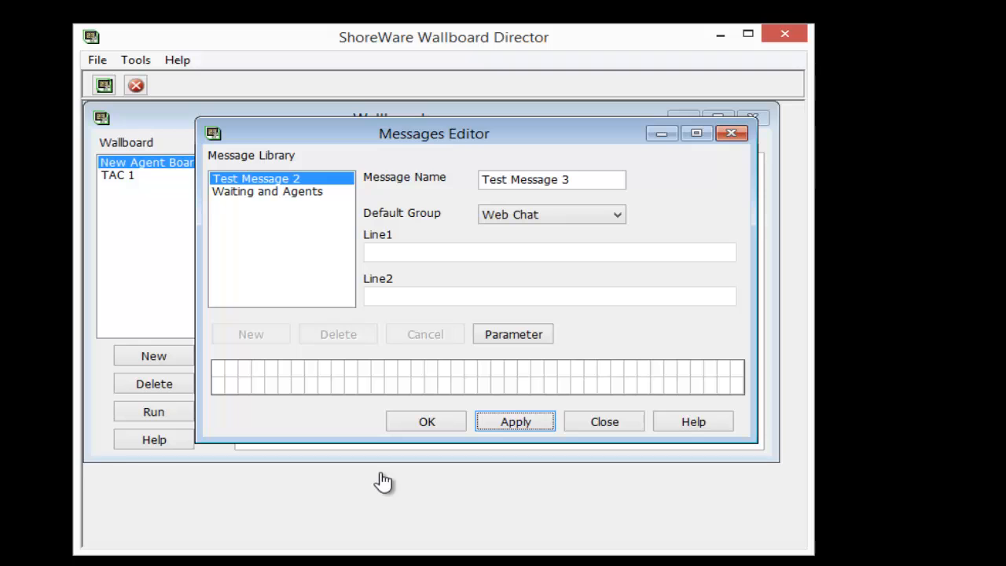
# Start line 1 of the message with "ASA-" followed by the Emergency Call group's ASA parameter, length 5.
pyautogui.press('Tab')
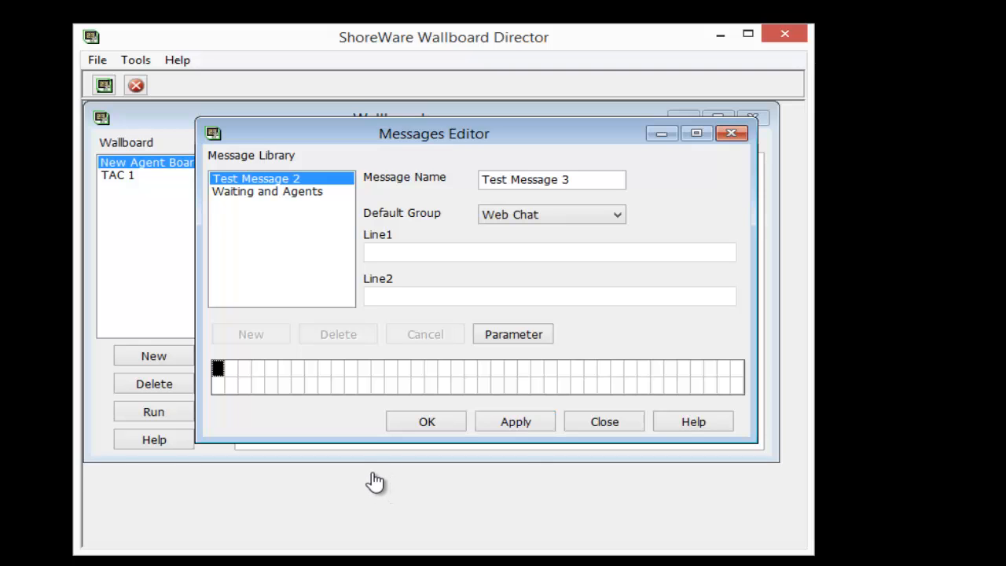
pyautogui.write('ASA')
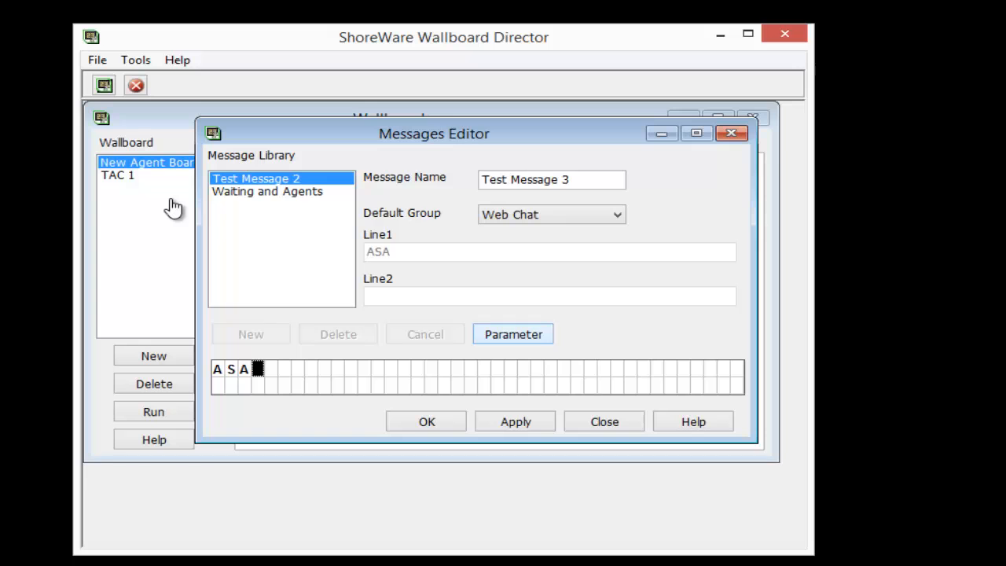
pyautogui.write('-')
pyautogui.press('Return')
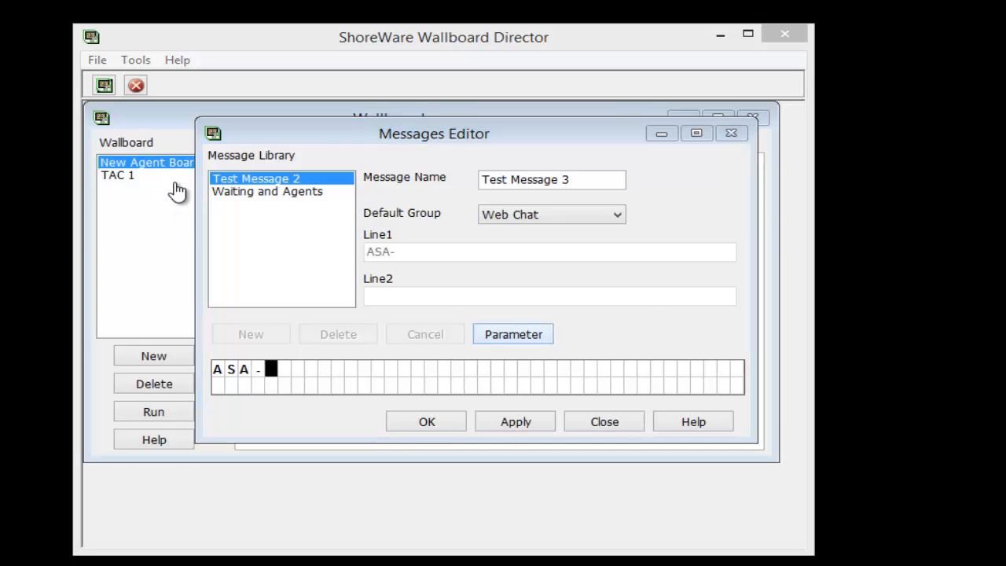
pyautogui.press('a')
pyautogui.press('s')
pyautogui.press('a')
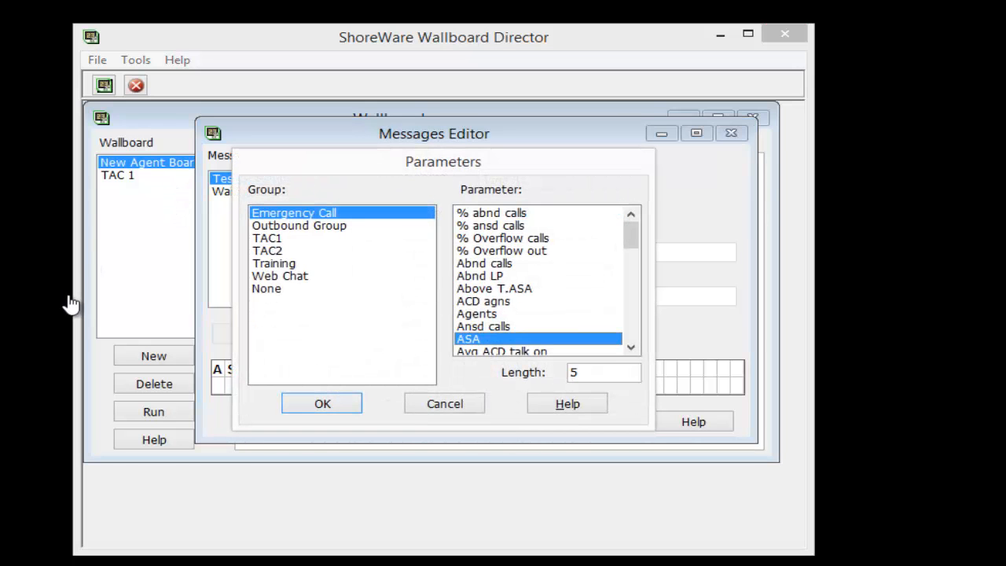
pyautogui.press('Return')
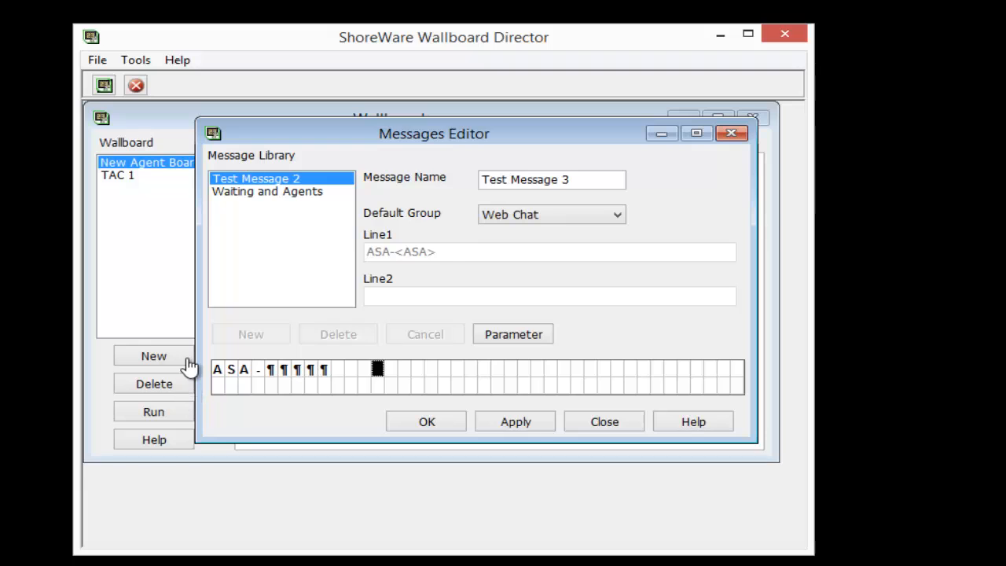
# Add the label "Avg in Que-" to line 1, spaced a few cells after the ASA parameter.
pyautogui.write('Avg Que')
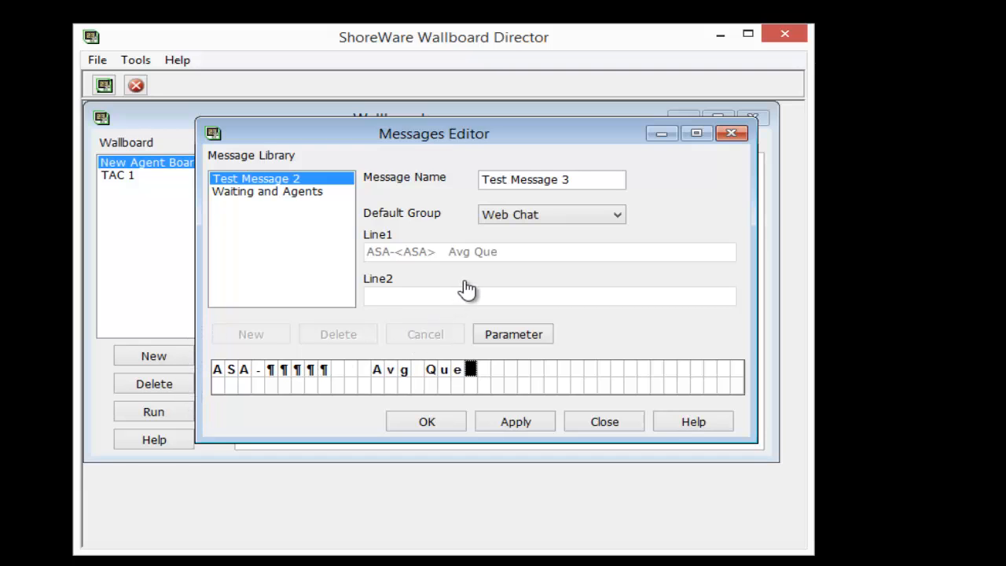
pyautogui.press('BackSpace')
pyautogui.press('BackSpace')
pyautogui.press('BackSpace')
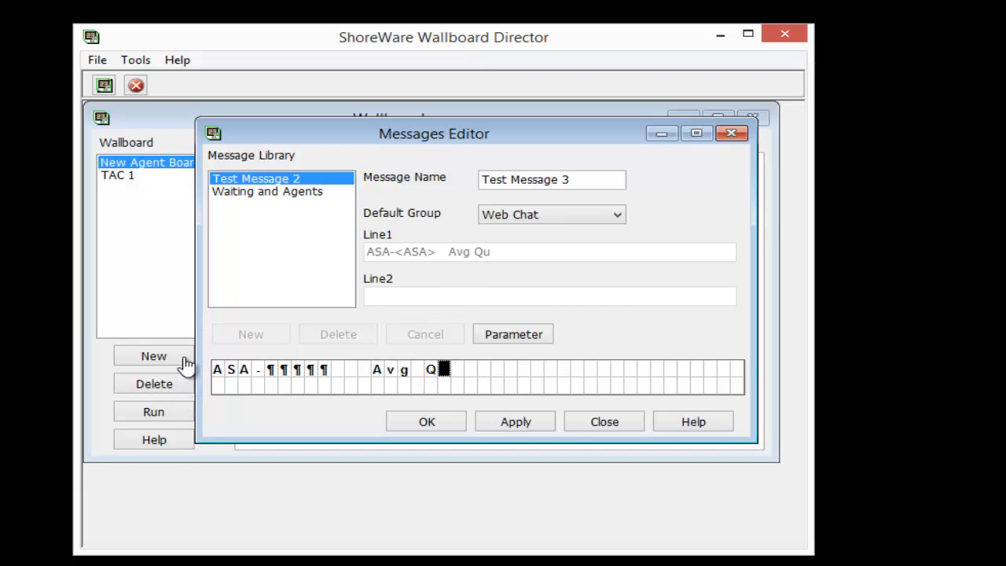
pyautogui.write('in Que')
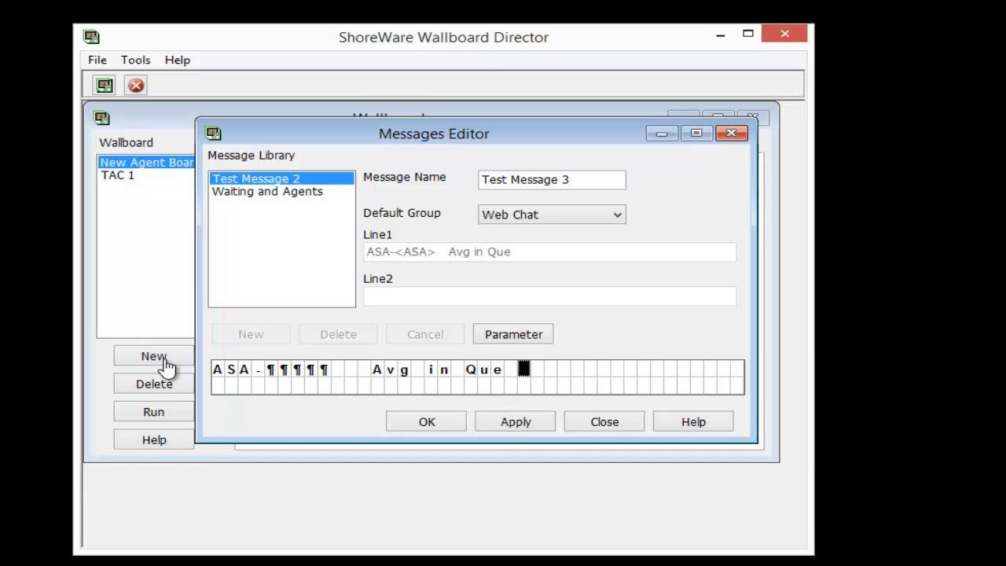
pyautogui.write('-')
# Insert the Emergency Call group's "Avg que time" parameter with length 5 after the "Avg in Que-" label.
pyautogui.click(513, 334)
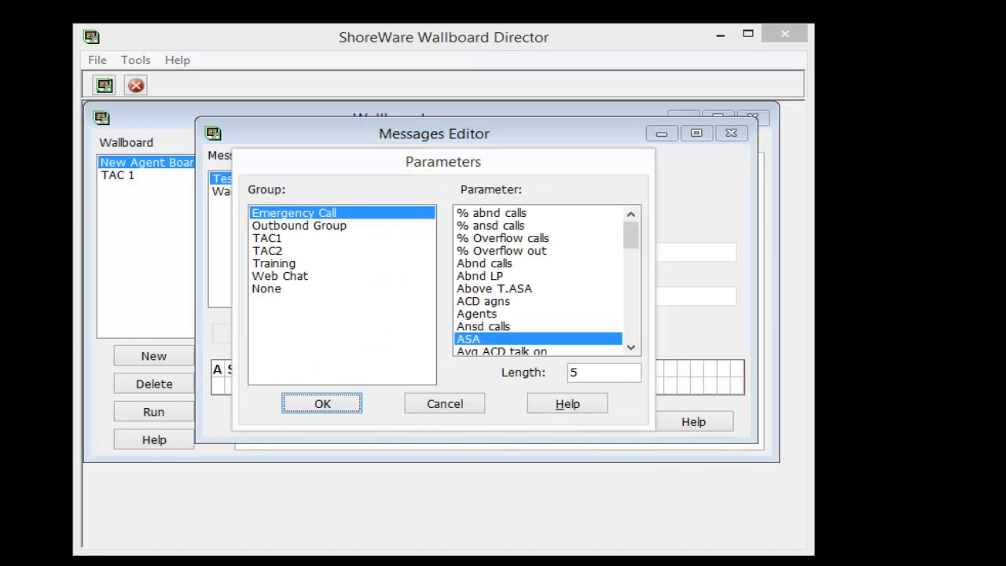
pyautogui.scroll(-5, 538, 281)
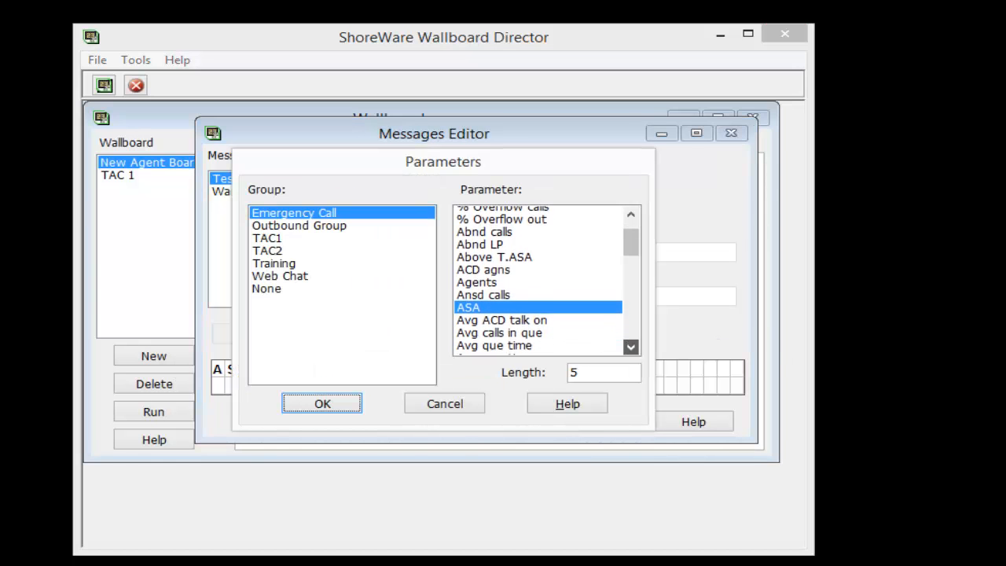
pyautogui.click(495, 313)
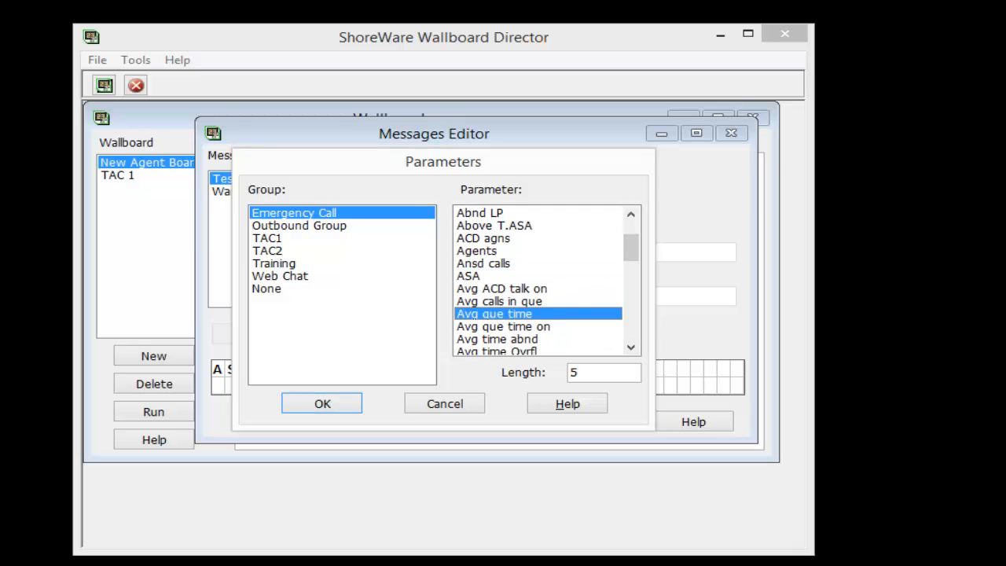
pyautogui.click(322, 403)
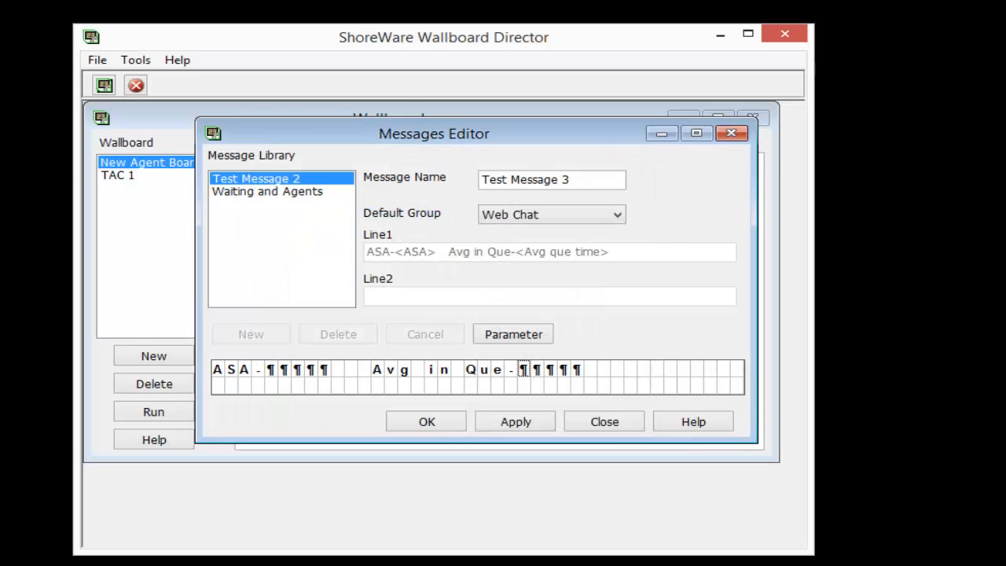
# Enter "------>you can put anything here" on line 2 of the message, starting from its second cell.
pyautogui.click(259, 385)
pyautogui.moveTo(231, 386); pyautogui.dragTo(218, 386)
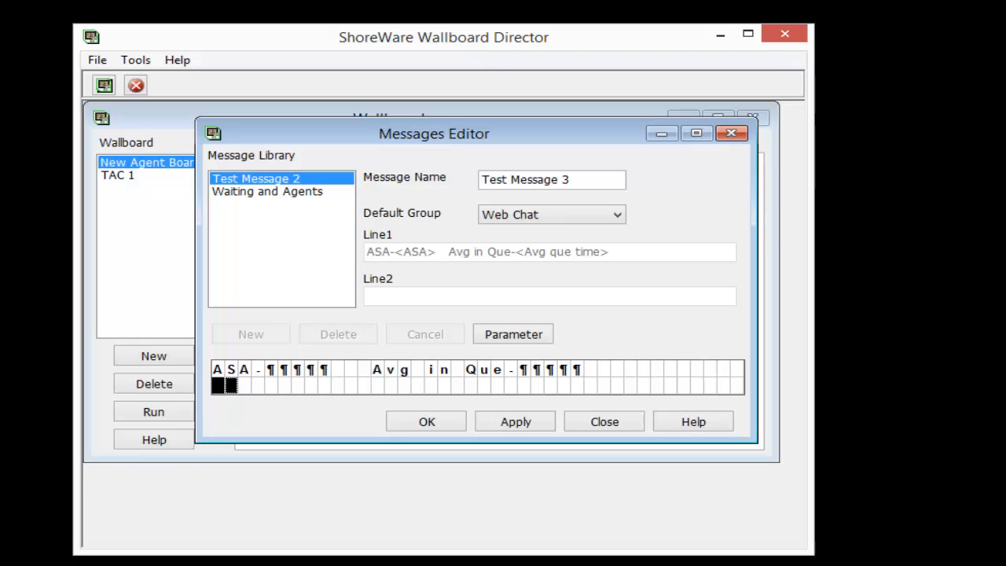
pyautogui.write('------>')
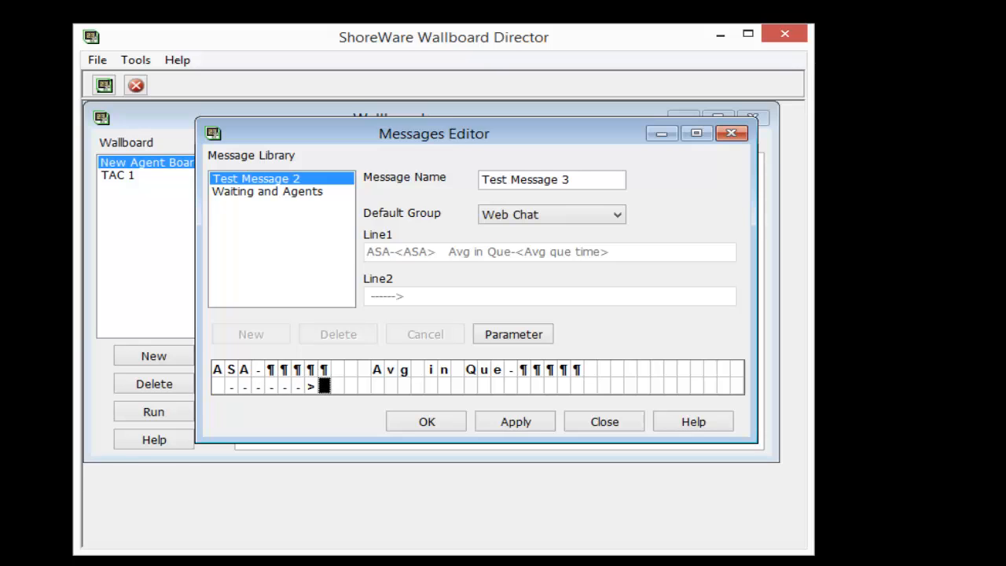
pyautogui.write('you can ')
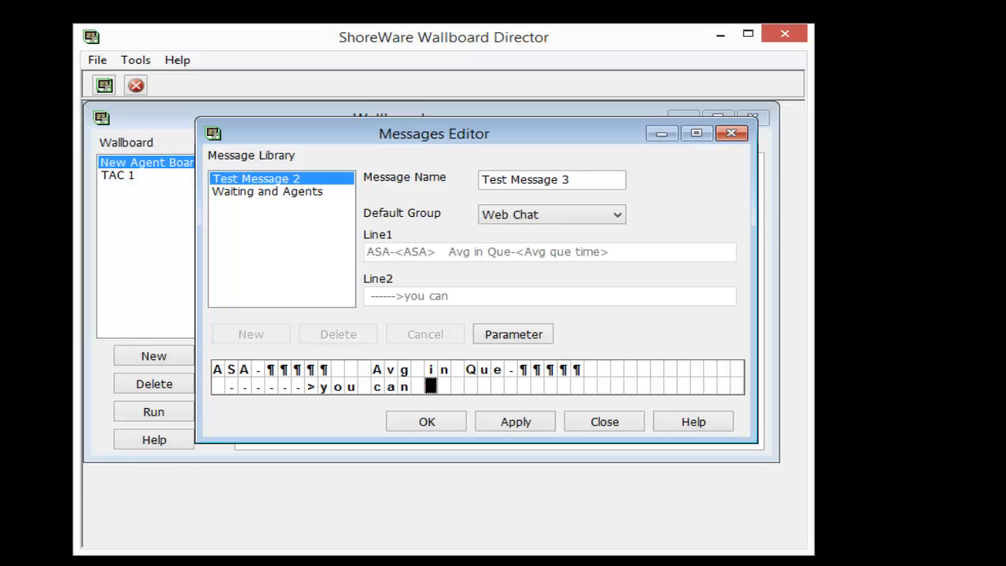
pyautogui.write('put anyth')
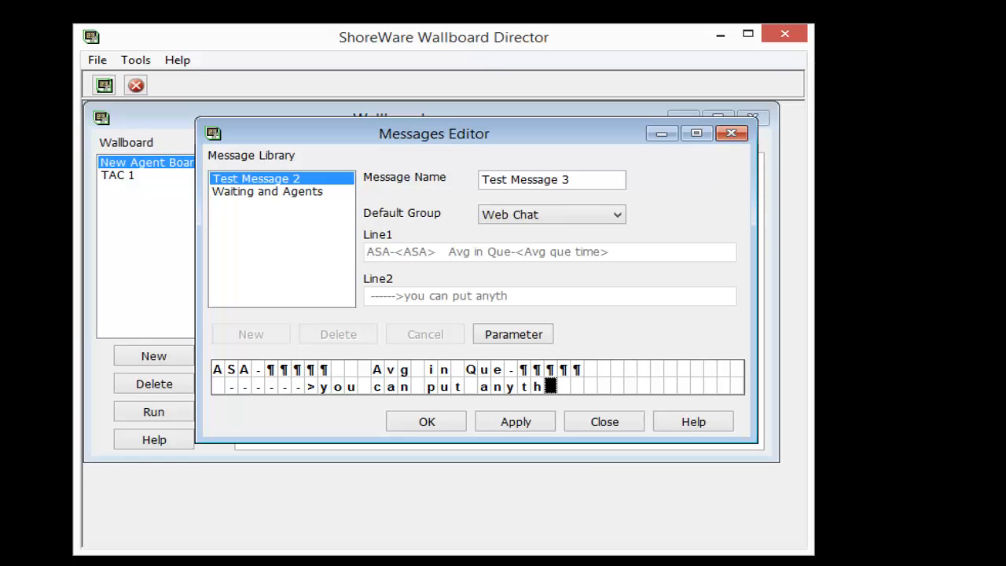
pyautogui.write('iege')
pyautogui.press('BackSpace')
pyautogui.write('here')
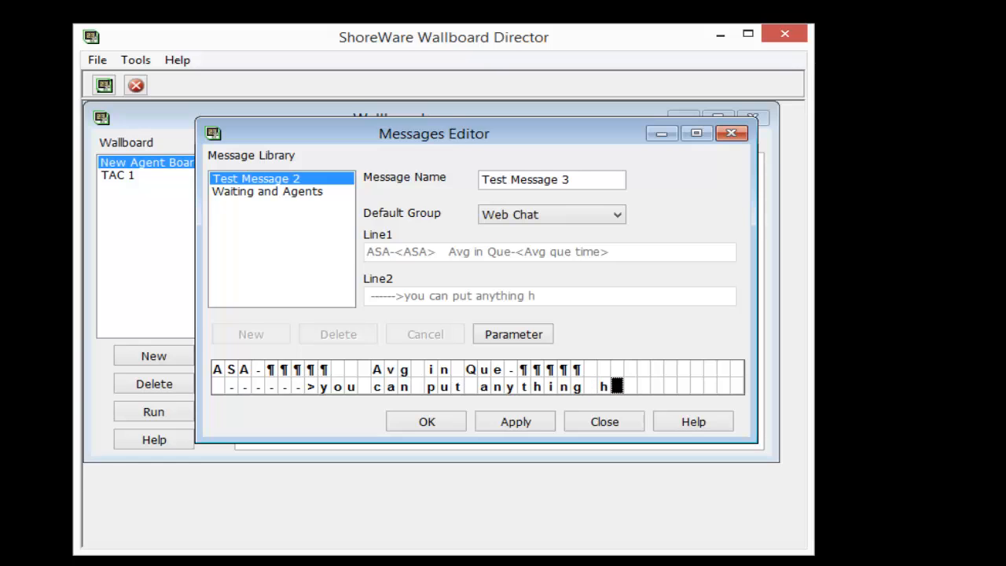
pyautogui.write('>---')
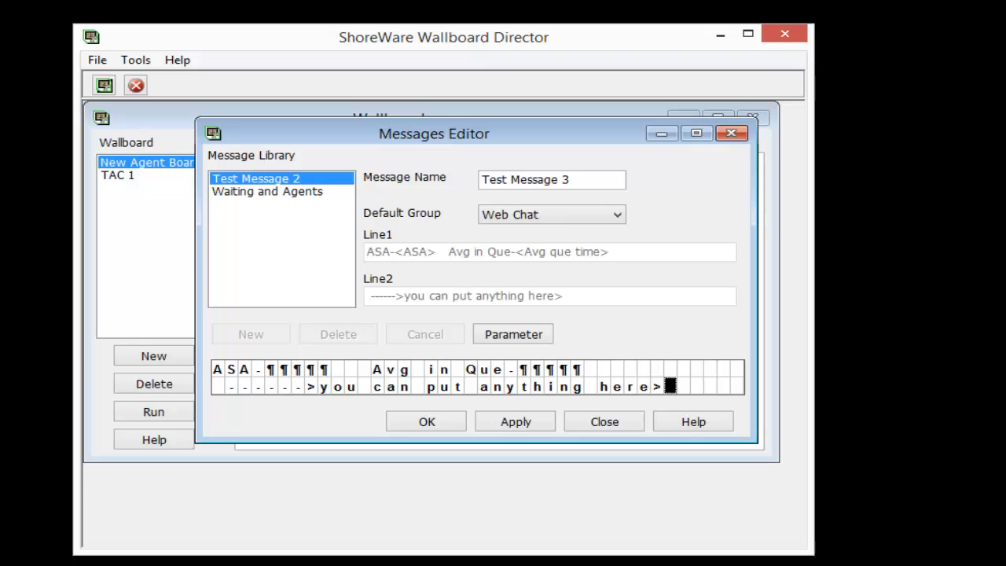
# End line 2 with "<----" and apply the new message to the library.
pyautogui.press('BackSpace')
pyautogui.press('BackSpace')
pyautogui.press('BackSpace')
pyautogui.press('BackSpace')
pyautogui.write('<----')
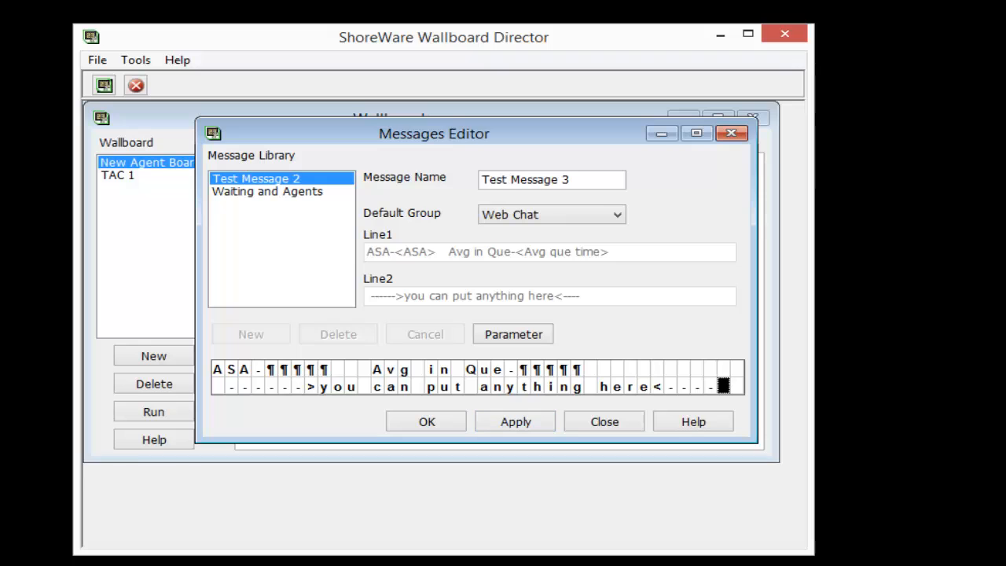
pyautogui.click(516, 422)
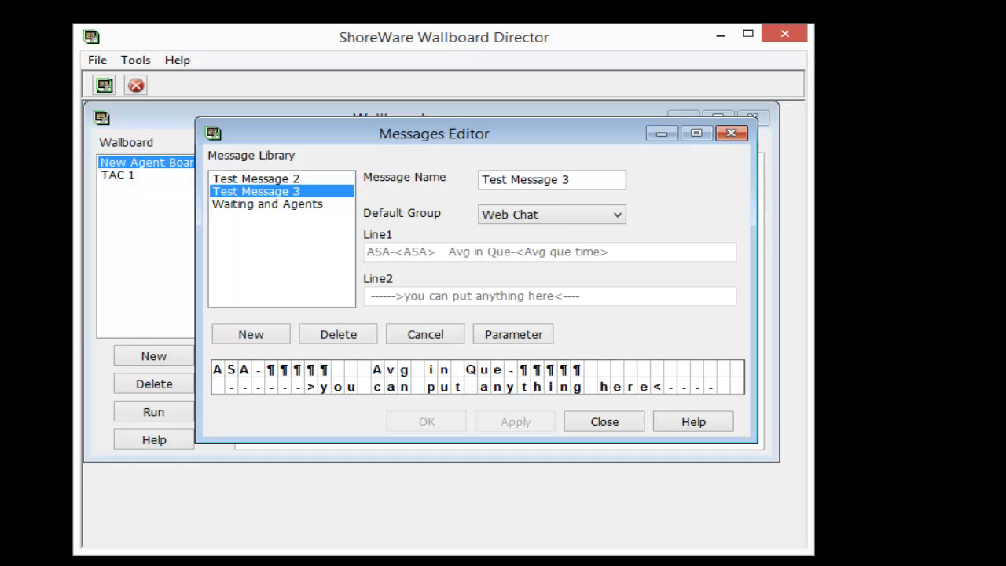
# Finish reviewing the library messages and add Test Message 2 to New Agent Board's scenario with a time of 10 seconds.
pyautogui.click(267, 205)
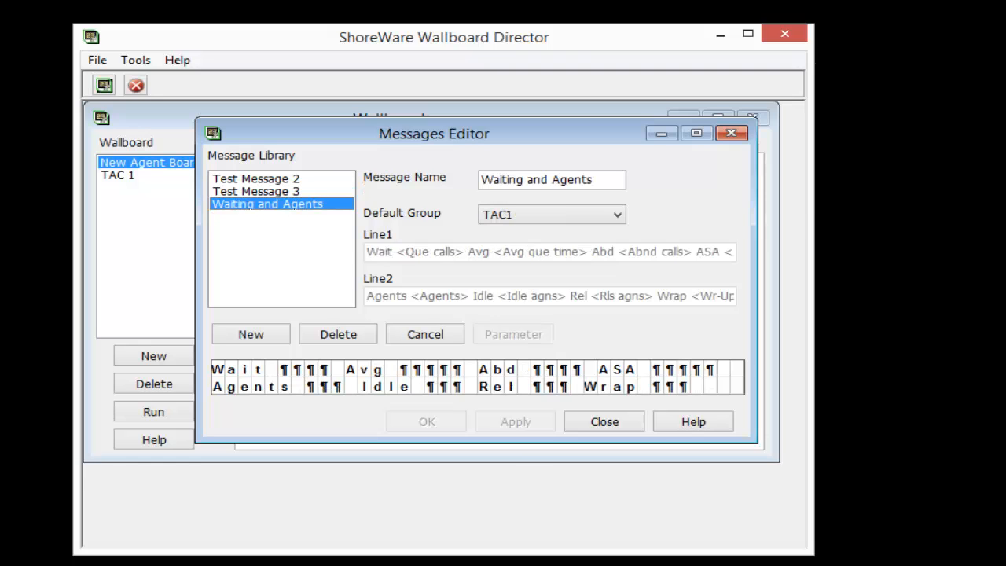
pyautogui.click(604, 422)
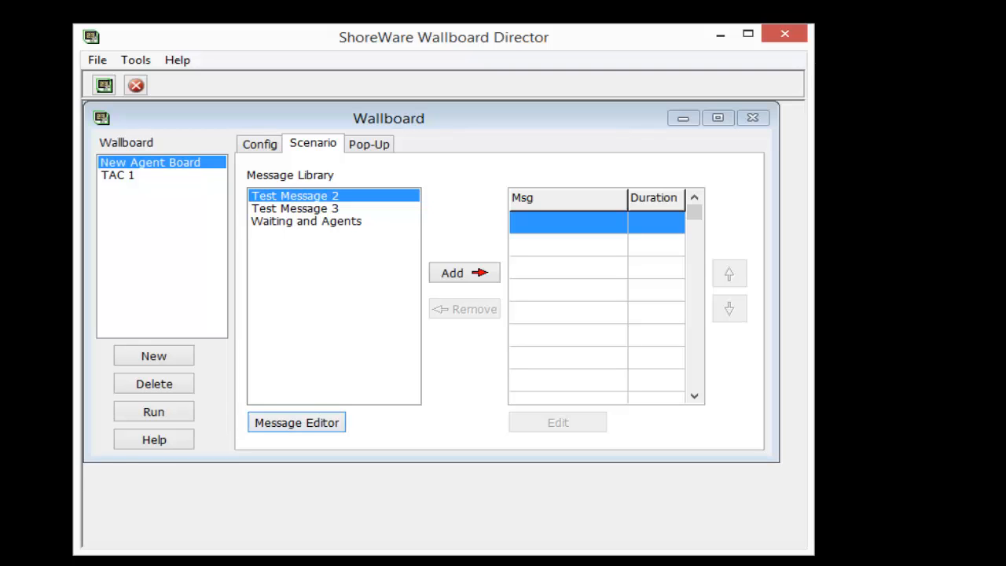
pyautogui.click(296, 195)
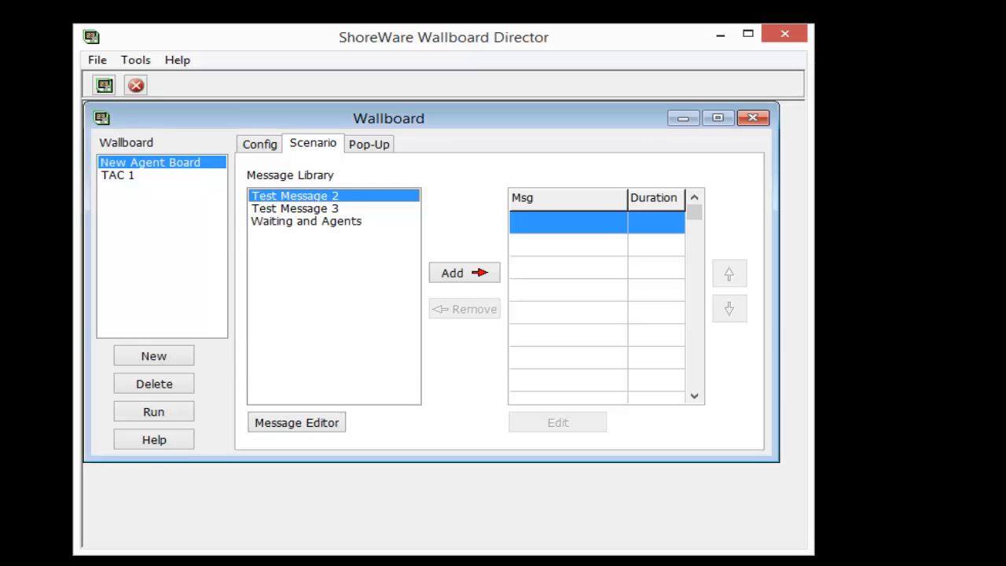
pyautogui.click(464, 273)
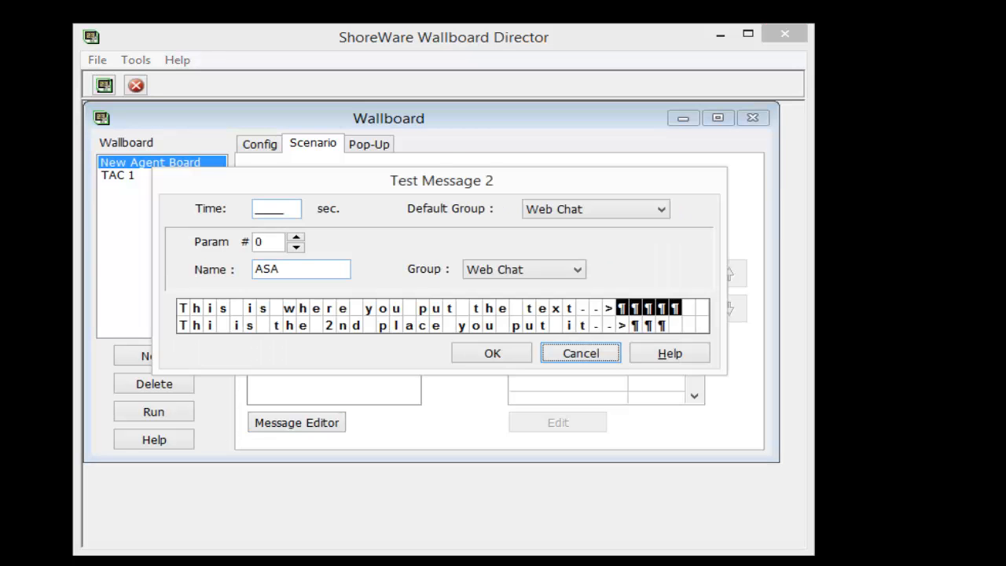
pyautogui.click(273, 209)
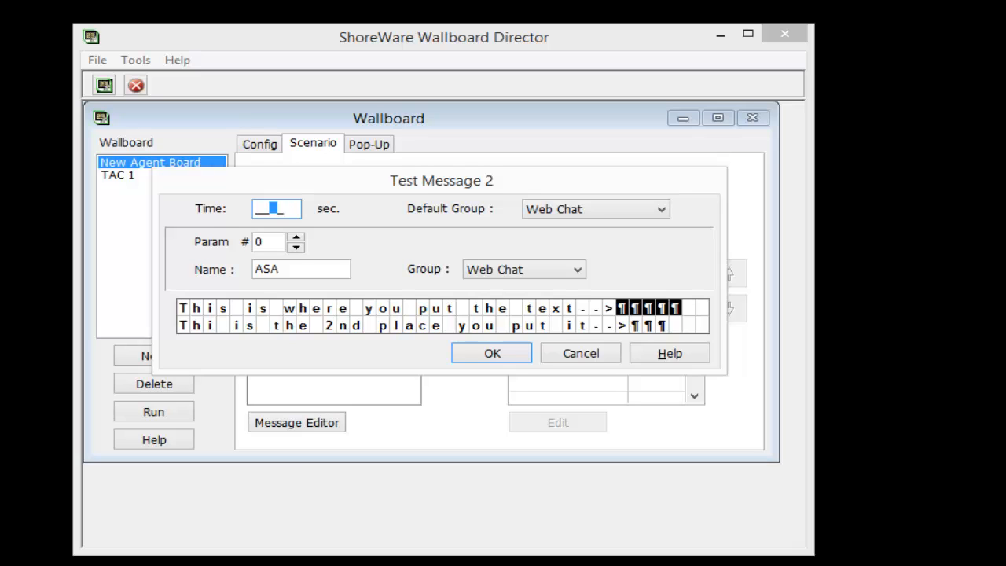
pyautogui.write('10')
pyautogui.press('Tab')
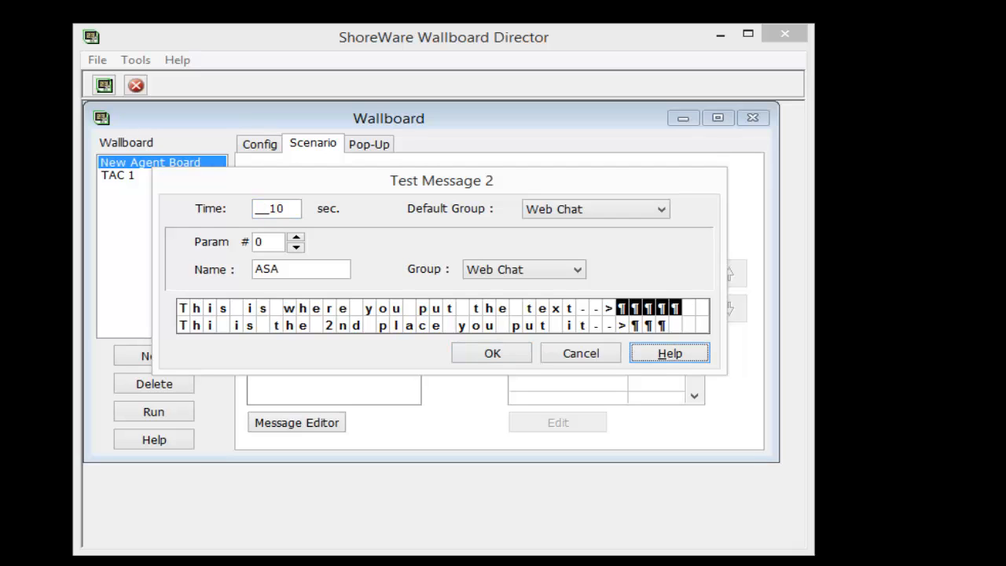
pyautogui.click(492, 352)
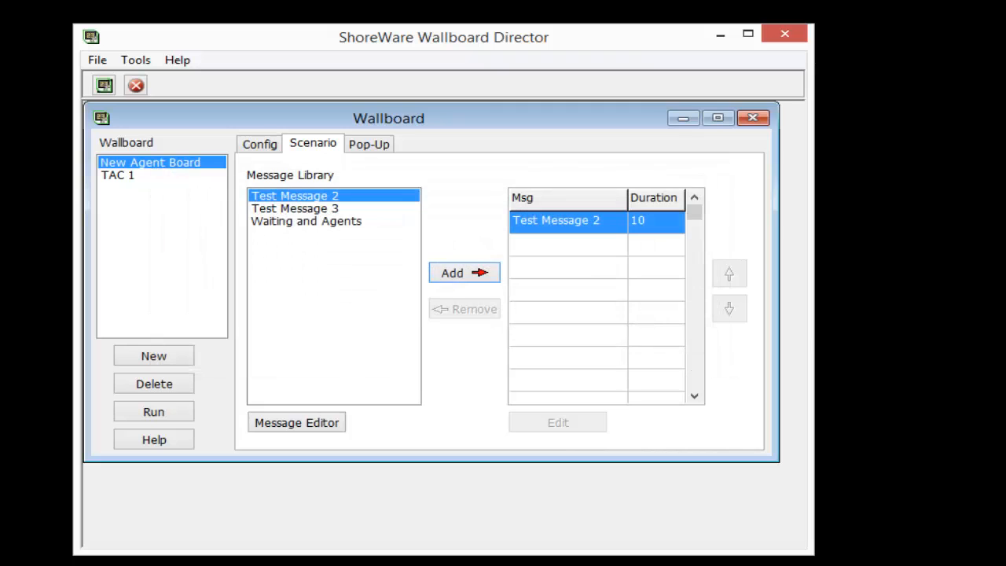
# Add Test Message 3 to New Agent Board's scenario with a time of 10 seconds.
pyautogui.click(296, 209)
pyautogui.click(477, 272)
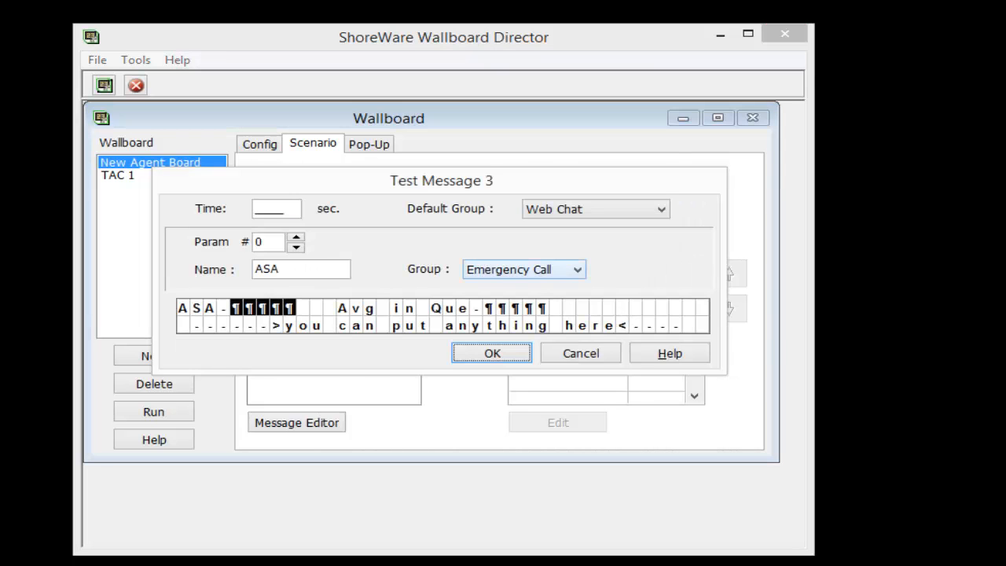
pyautogui.click(280, 209)
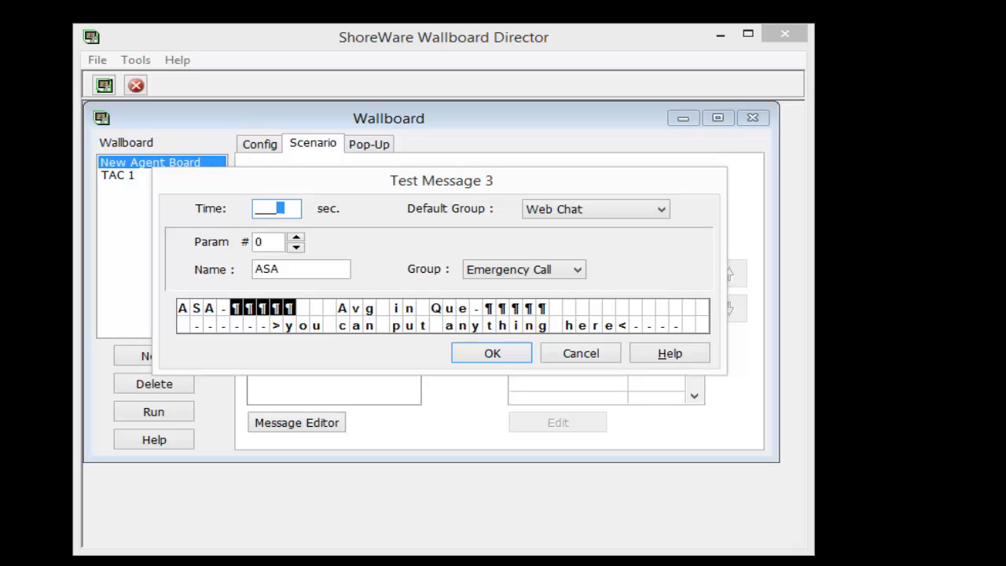
pyautogui.write('1')
pyautogui.press('BackSpace')
pyautogui.press('BackSpace')
pyautogui.write('10')
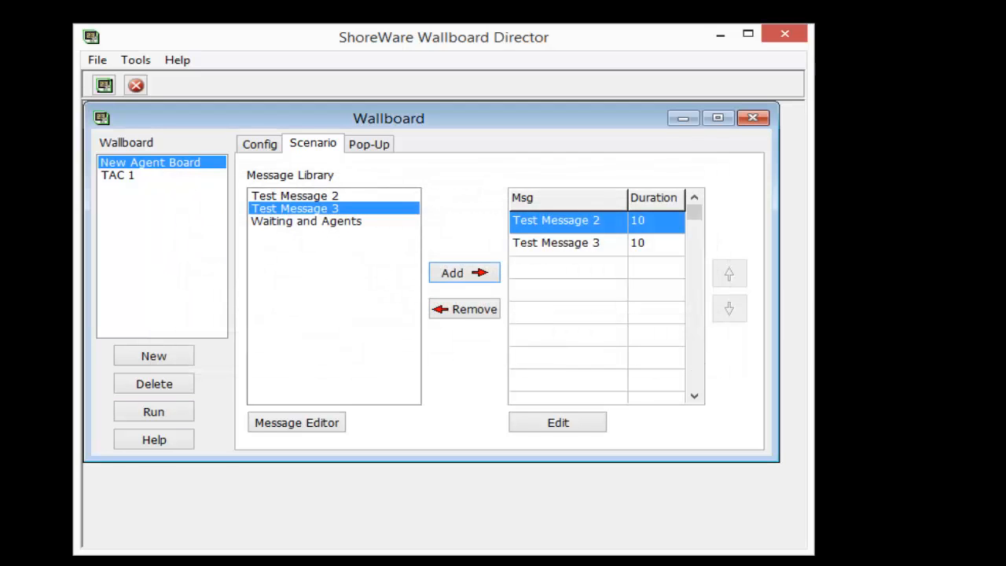
# Save the New Agent Board configuration and run the wallboard.
pyautogui.click(259, 144)
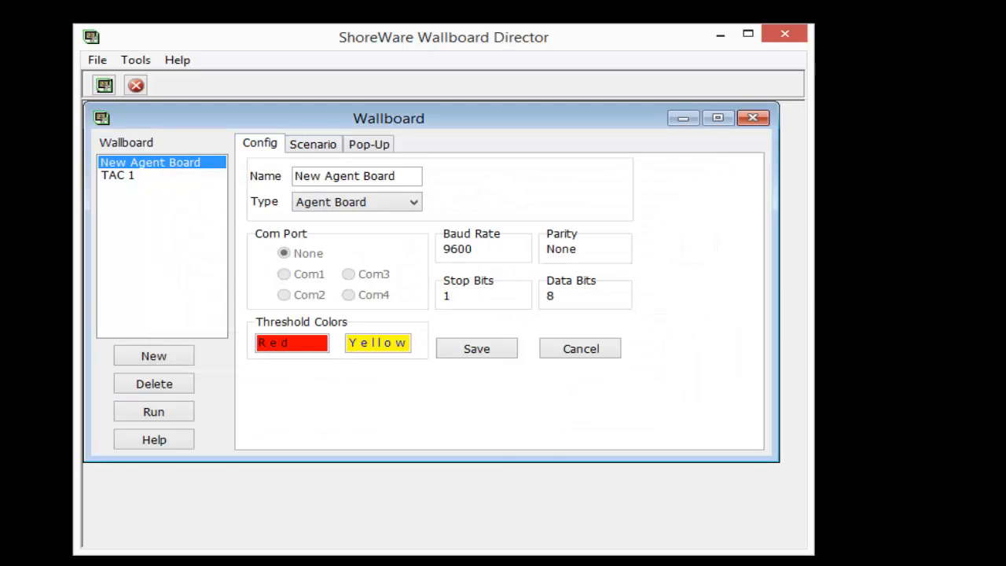
pyautogui.click(476, 348)
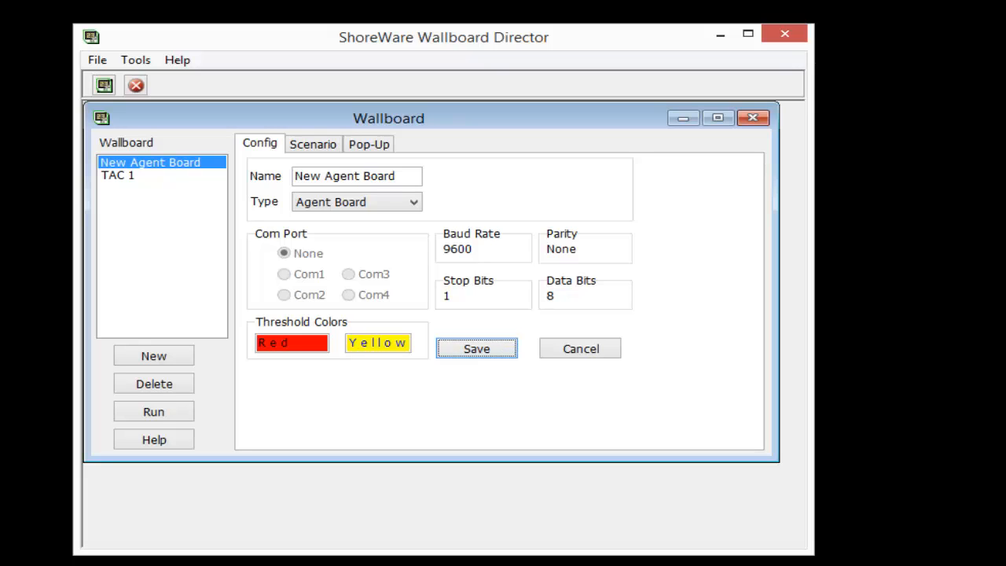
pyautogui.hotkey('alt', 'Tab')
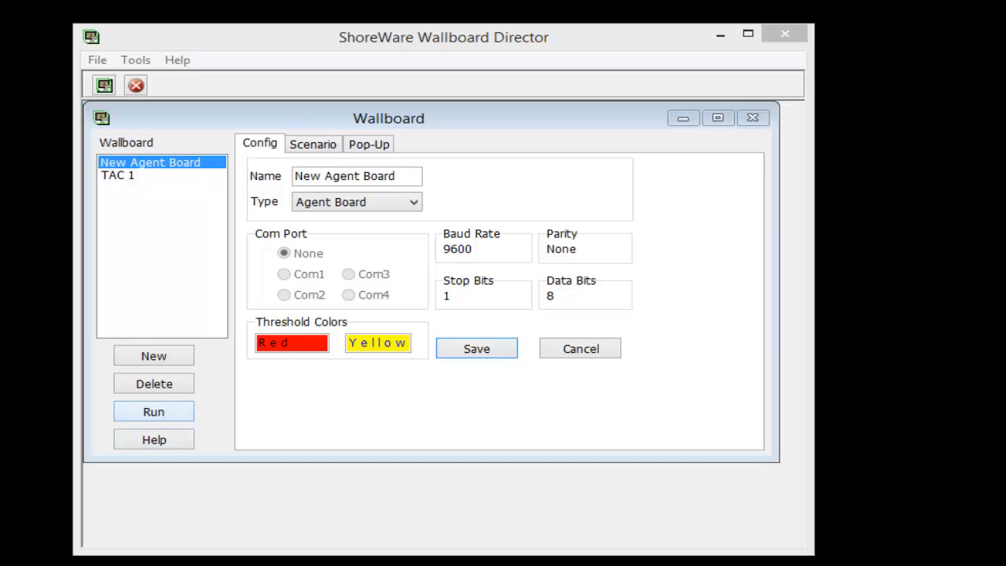
pyautogui.click(154, 411)
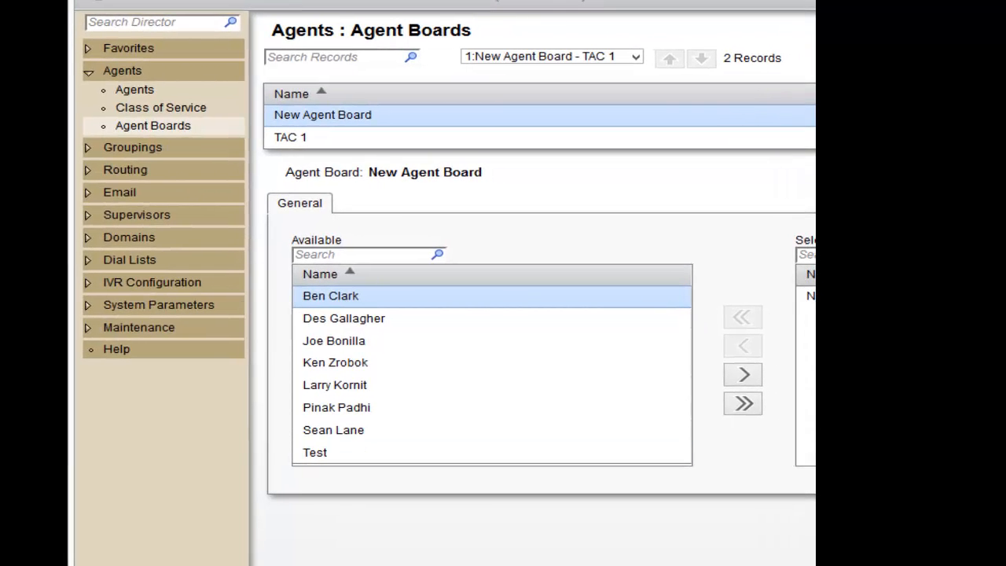
# Try to assign New Agent Board as the Agent Board in the agent's own record in the contact center Director.
pyautogui.click(122, 71)
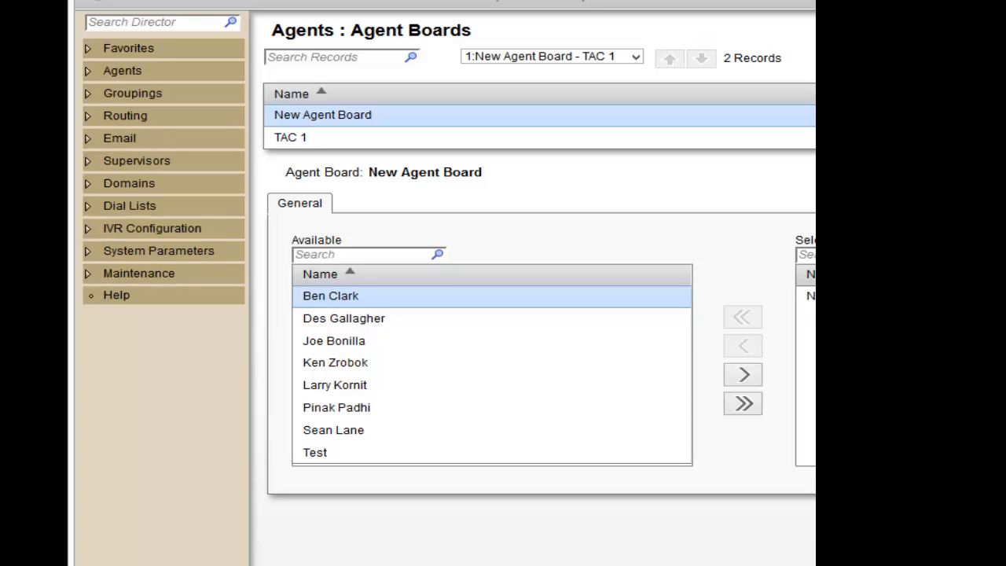
pyautogui.click(122, 71)
pyautogui.click(153, 125)
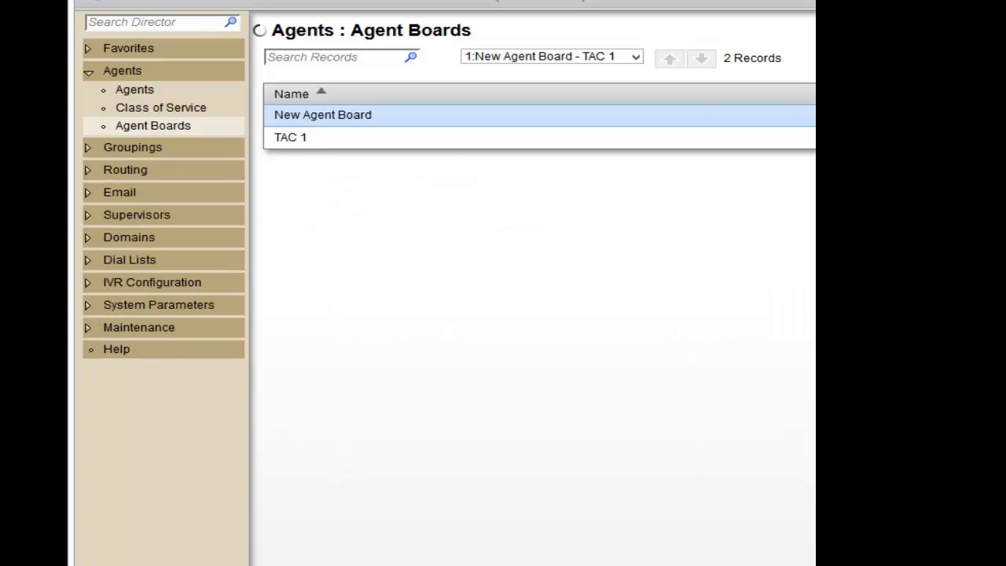
pyautogui.click(306, 248)
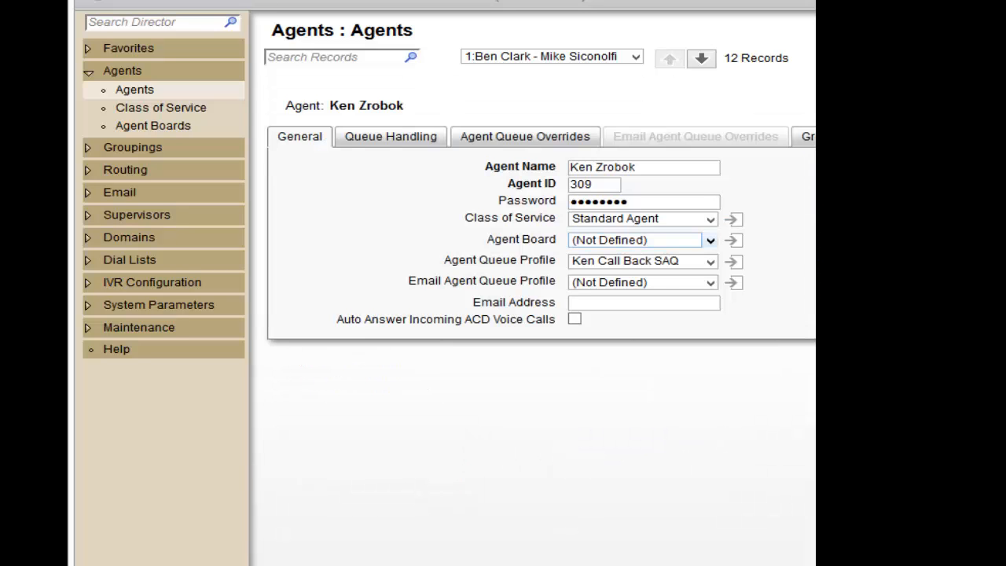
pyautogui.click(710, 239)
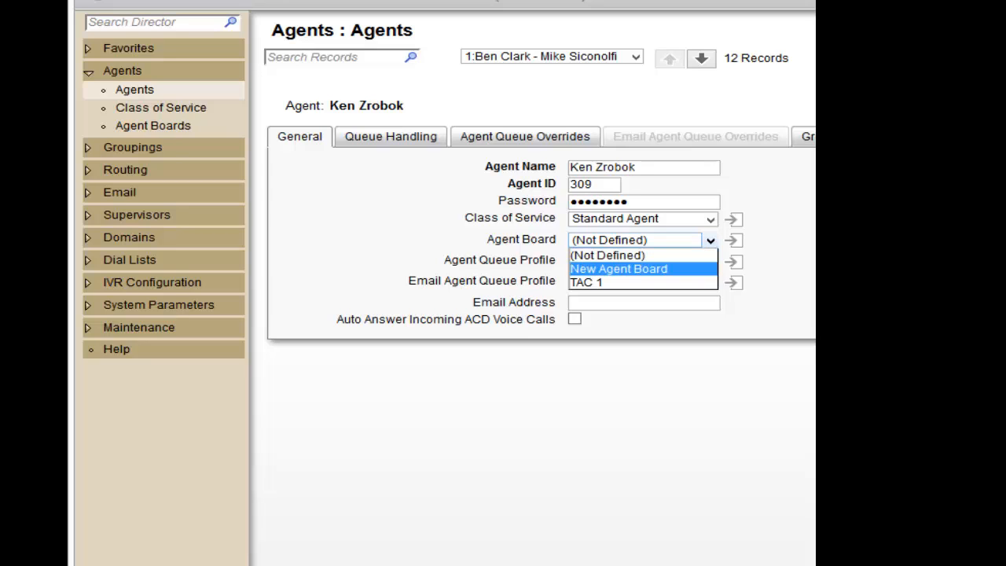
pyautogui.click(619, 269)
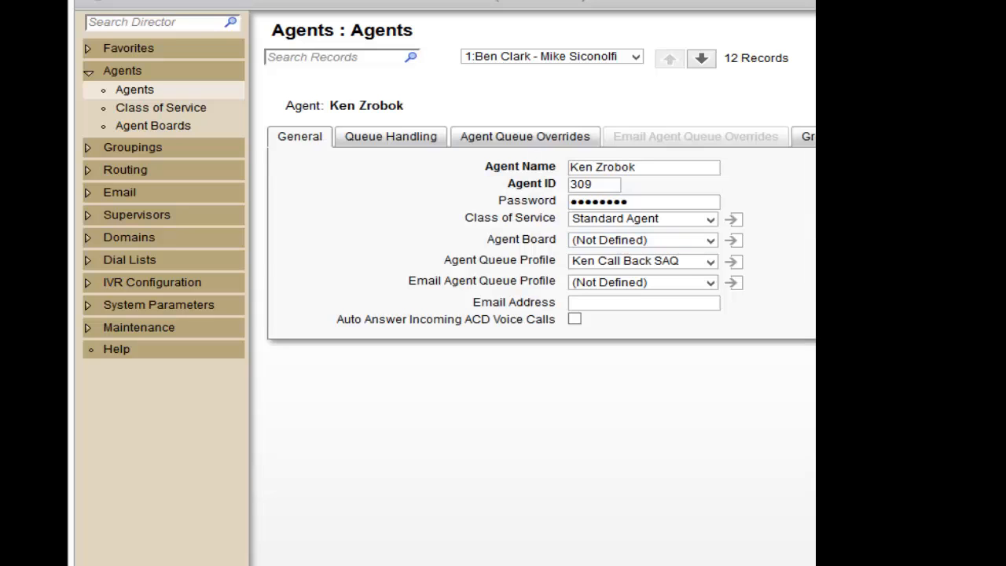
# Add the fourth agent in the available list to New Agent Board in Agent Boards and save the record.
pyautogui.click(154, 126)
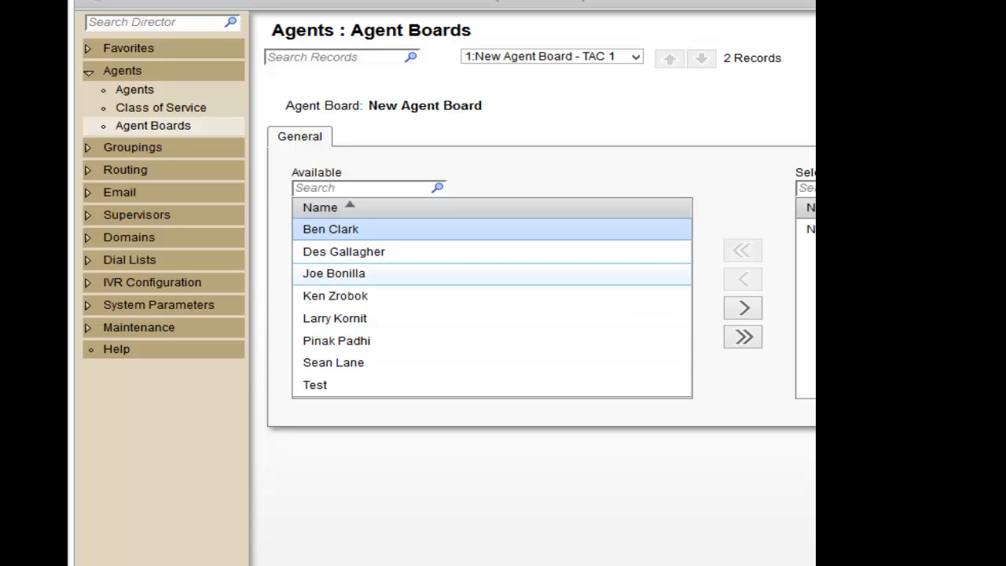
pyautogui.click(338, 296)
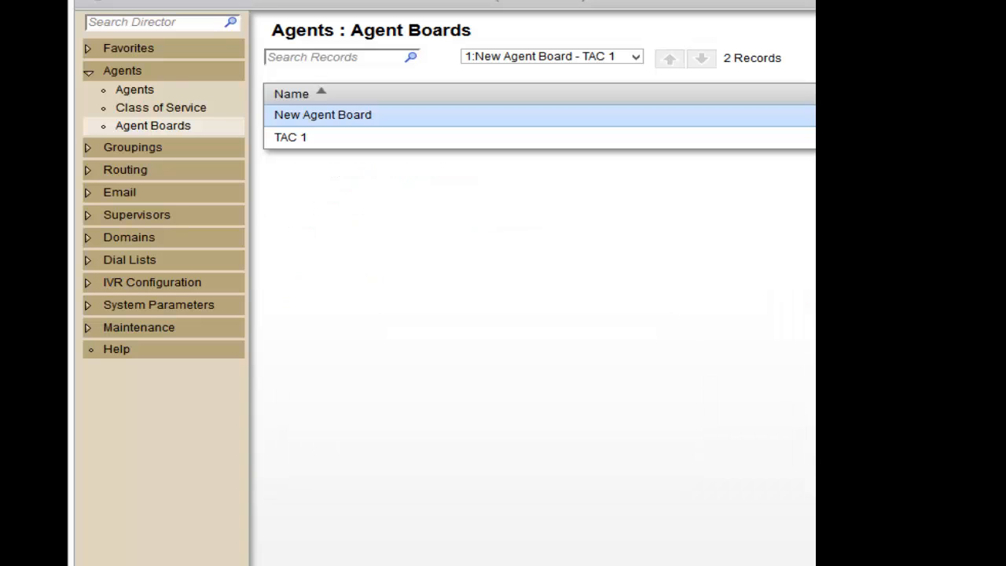
pyautogui.click(336, 363)
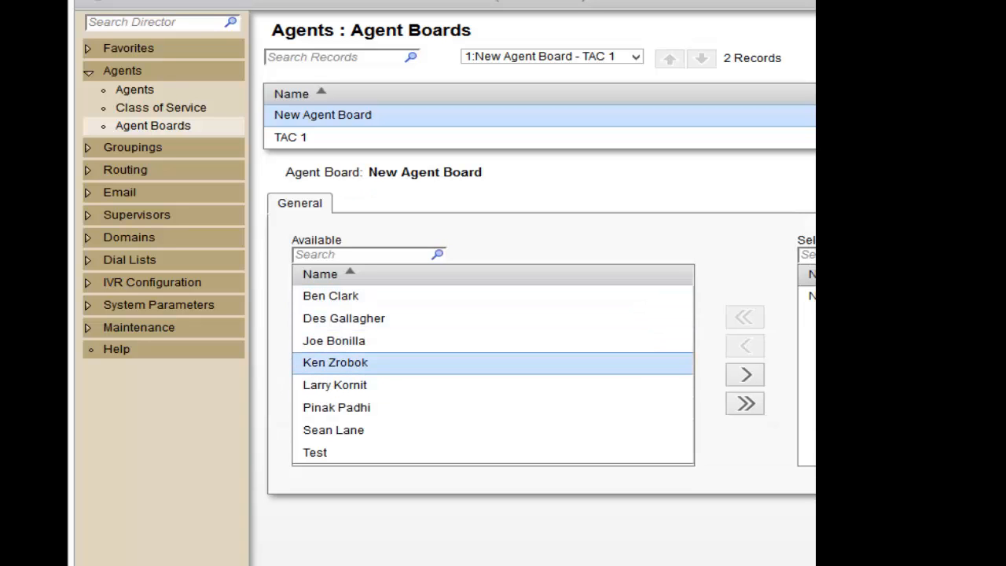
pyautogui.click(747, 375)
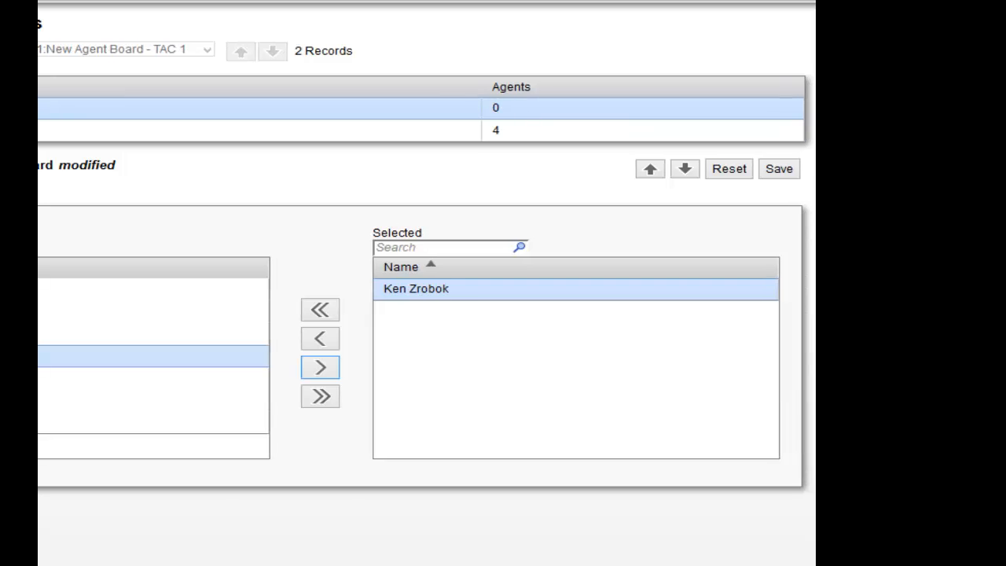
pyautogui.click(779, 169)
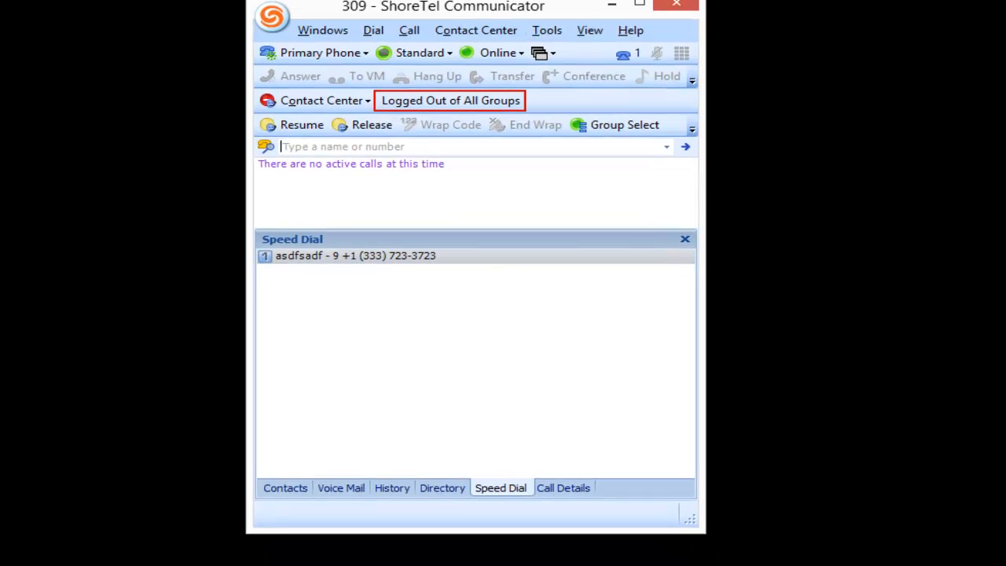
# Display the agent board from ShoreTel Communicator and shift its window slightly above the Communicator window.
pyautogui.click(476, 30)
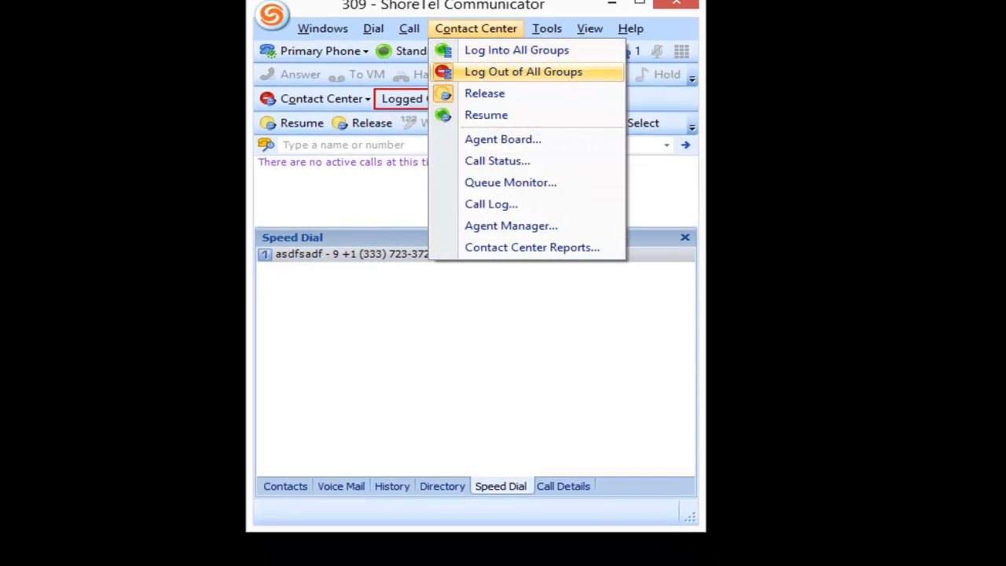
pyautogui.click(503, 140)
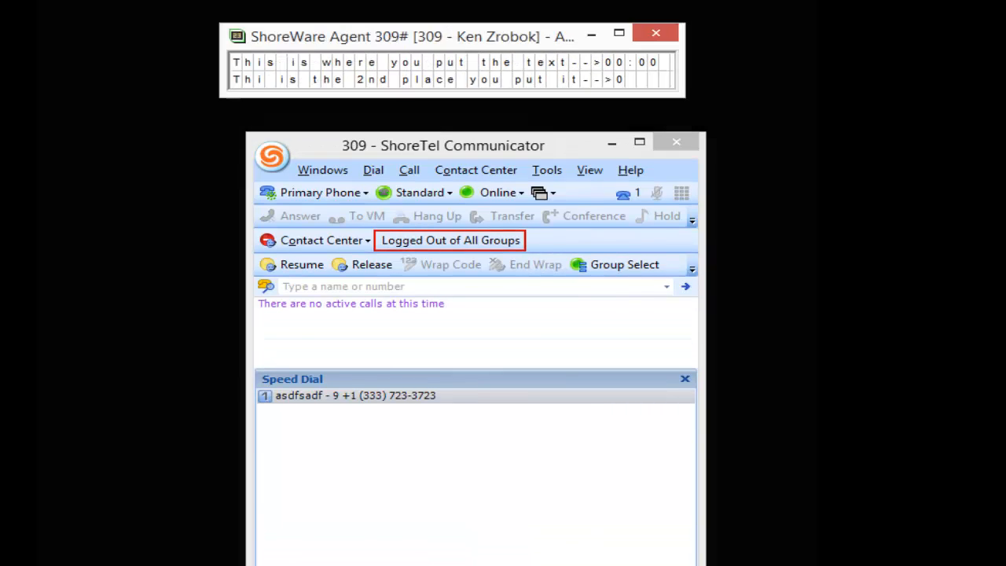
pyautogui.moveTo(413, 36); pyautogui.dragTo(429, 52)
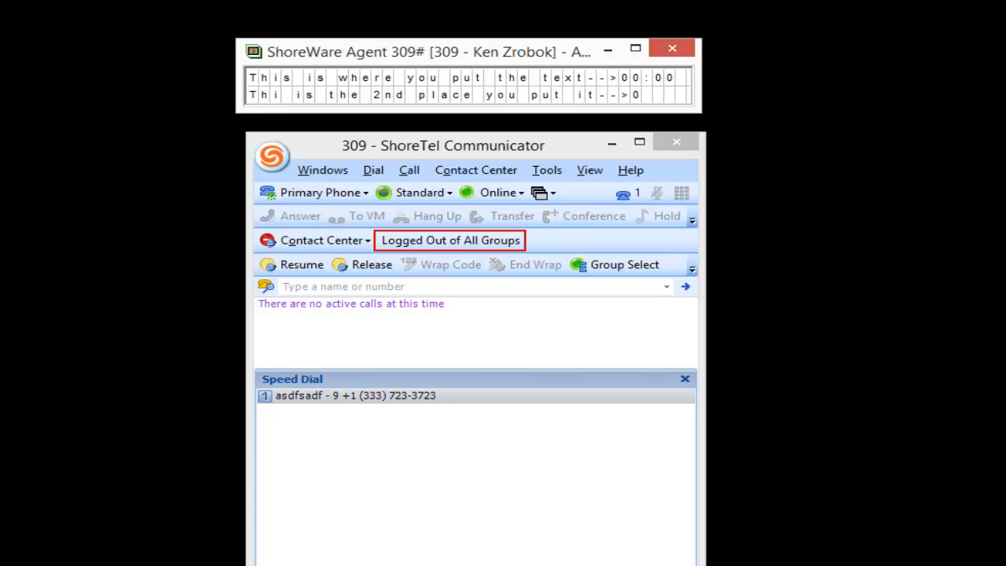
# Close and reopen the agent board, moving its window up to the corner of the desktop.
pyautogui.click(672, 48)
pyautogui.click(476, 170)
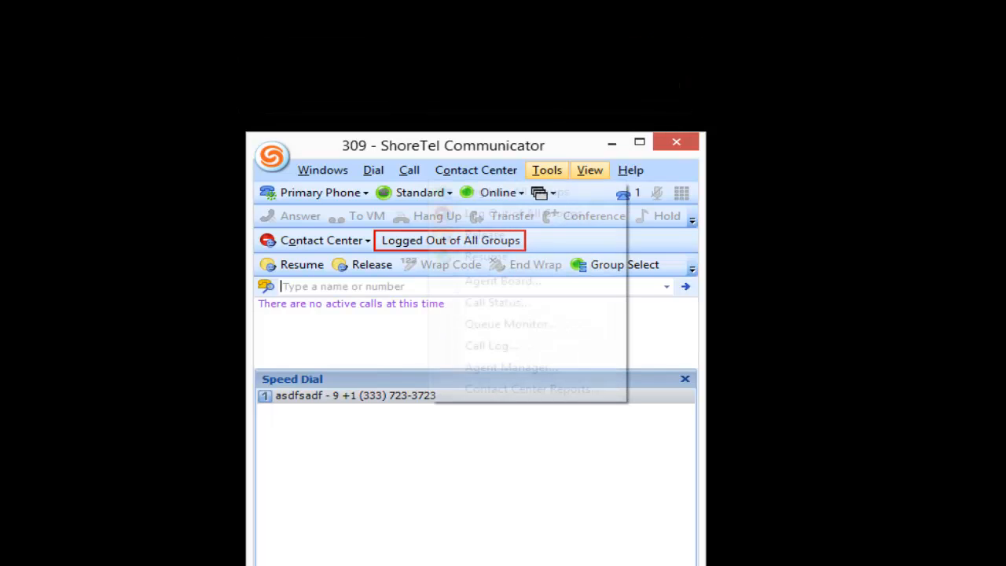
pyautogui.click(503, 281)
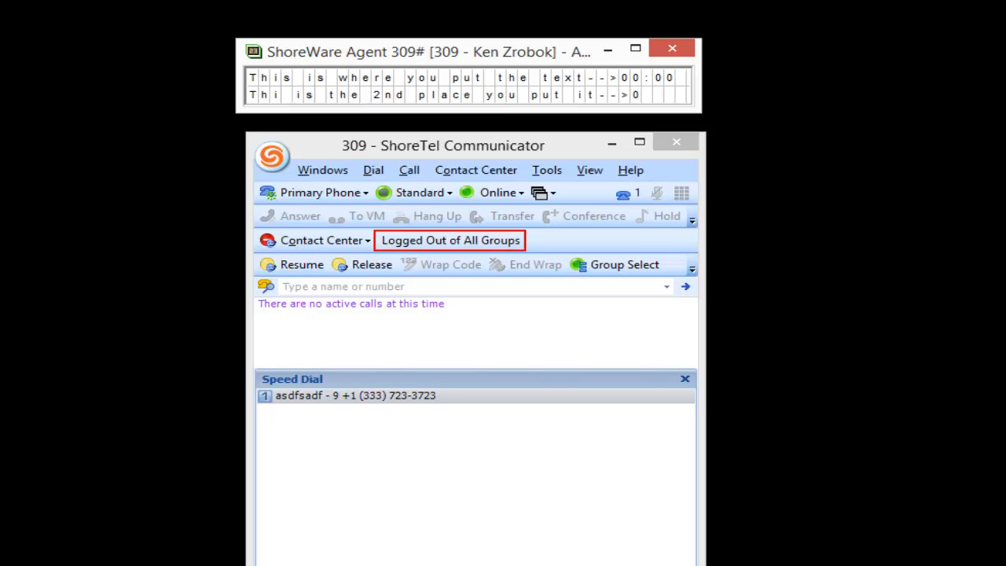
pyautogui.moveTo(471, 51); pyautogui.dragTo(273, 15)
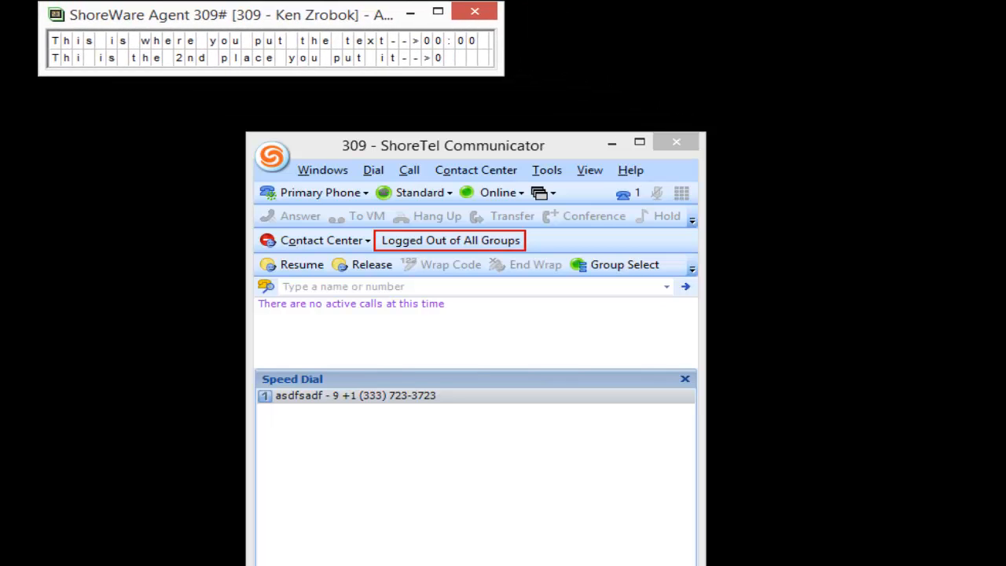
# Close the agent board in its new place and display it again to check its remembered position.
pyautogui.click(475, 11)
pyautogui.click(476, 171)
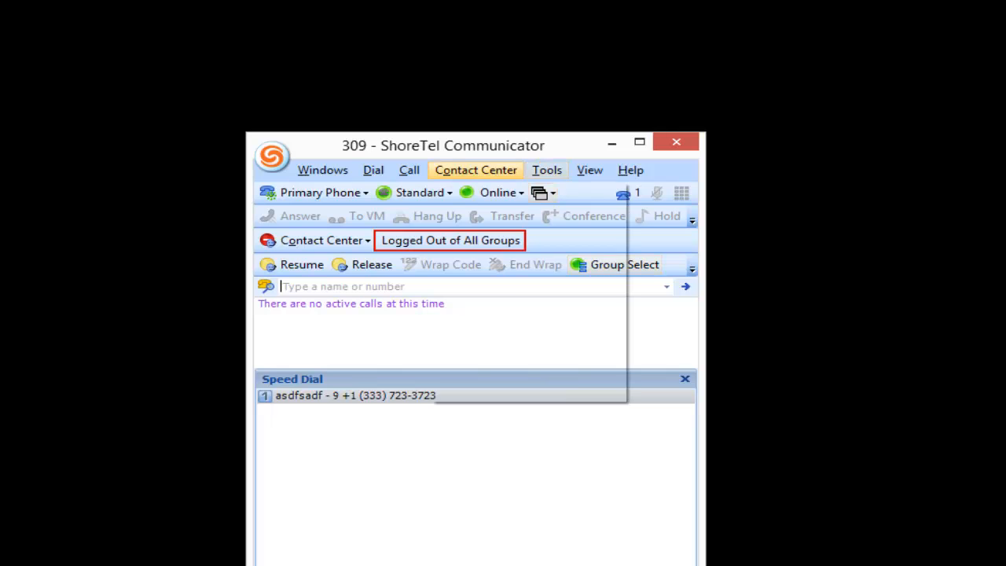
pyautogui.click(503, 280)
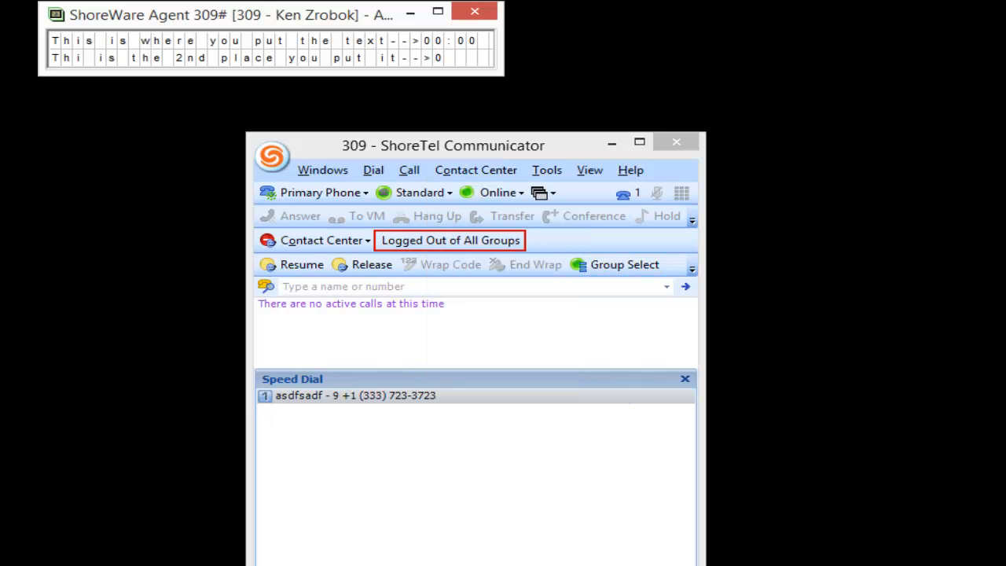